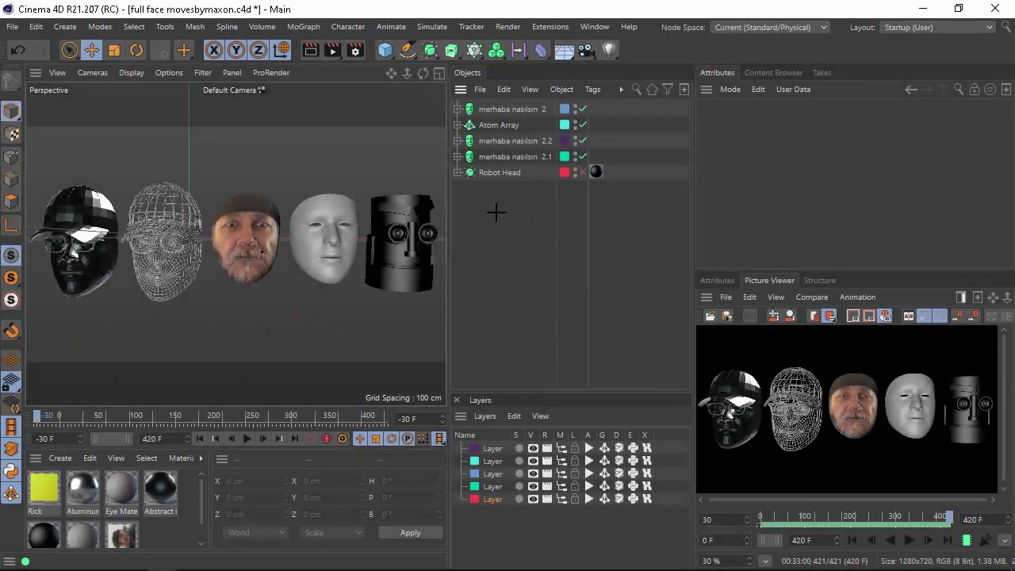
- Select merhaba nasılsın 2 and show the installed extensions list, including Moves by Maxon
{"action": "left_click", "coordinate": [499, 110]}
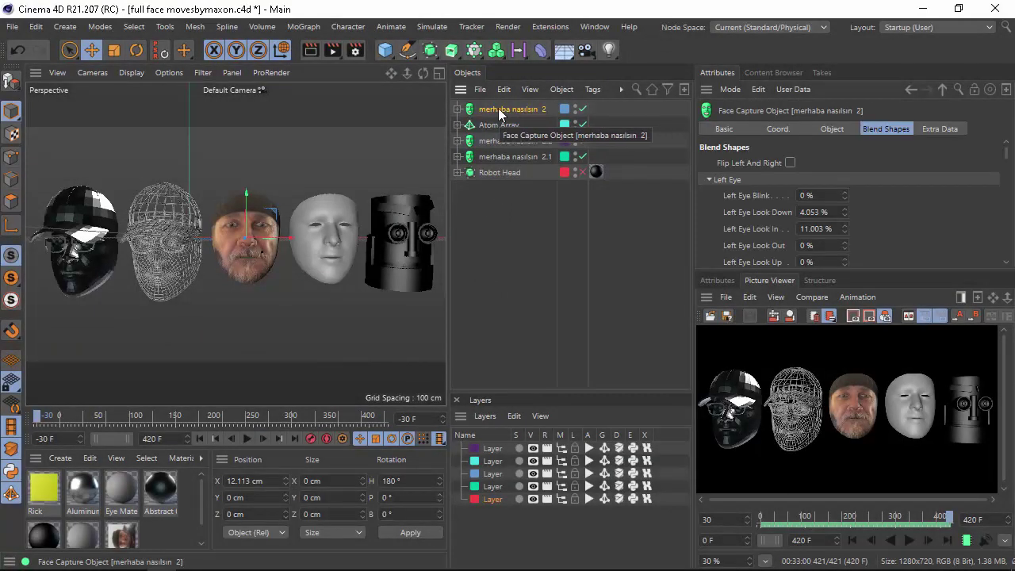
{"action": "left_click", "coordinate": [550, 28]}
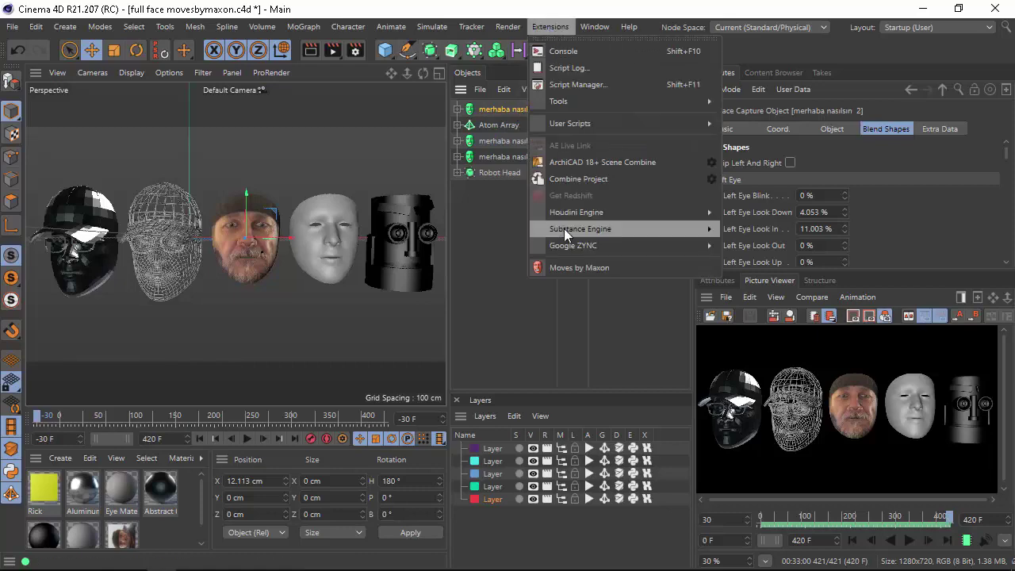
{"action": "left_click", "coordinate": [596, 273]}
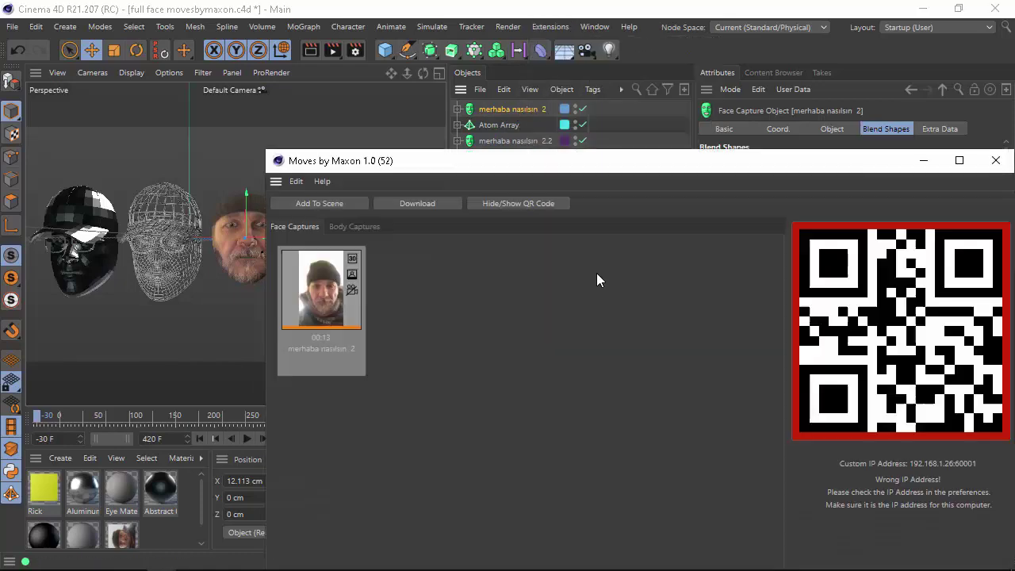
{"action": "left_click_drag", "start_coordinate": [526, 165], "coordinate": [670, 127]}
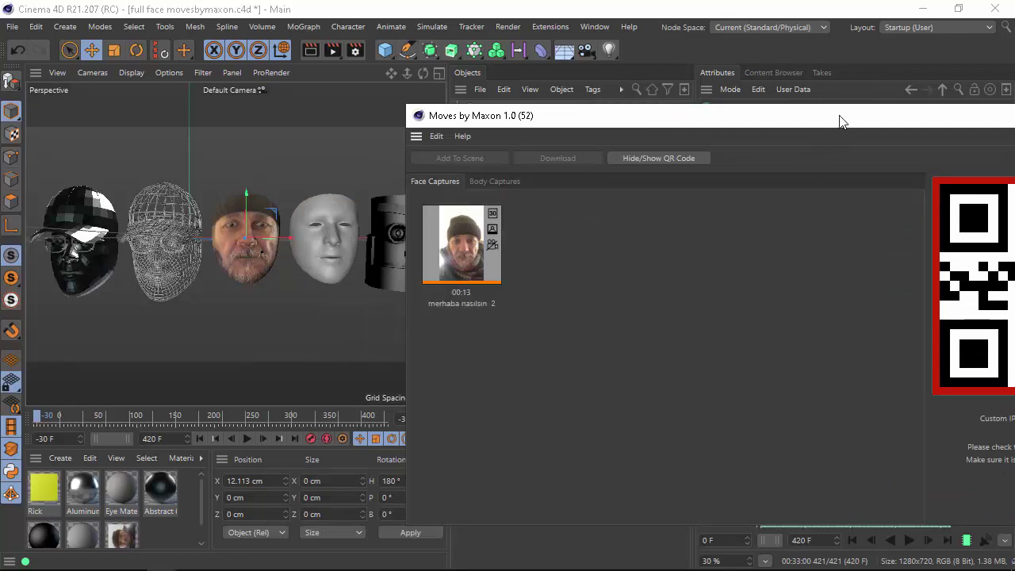
{"action": "left_click", "coordinate": [902, 125]}
- Expand merhaba nasılsın 2 and inspect its Face Mesh and material tag in a taller Attributes panel
{"action": "left_click", "coordinate": [508, 230]}
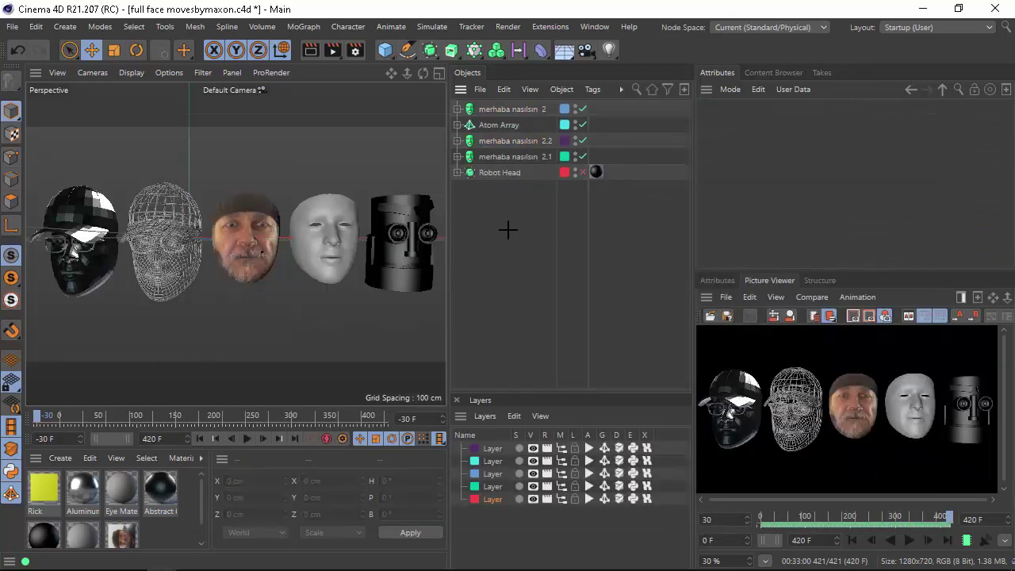
{"action": "left_click", "coordinate": [507, 109]}
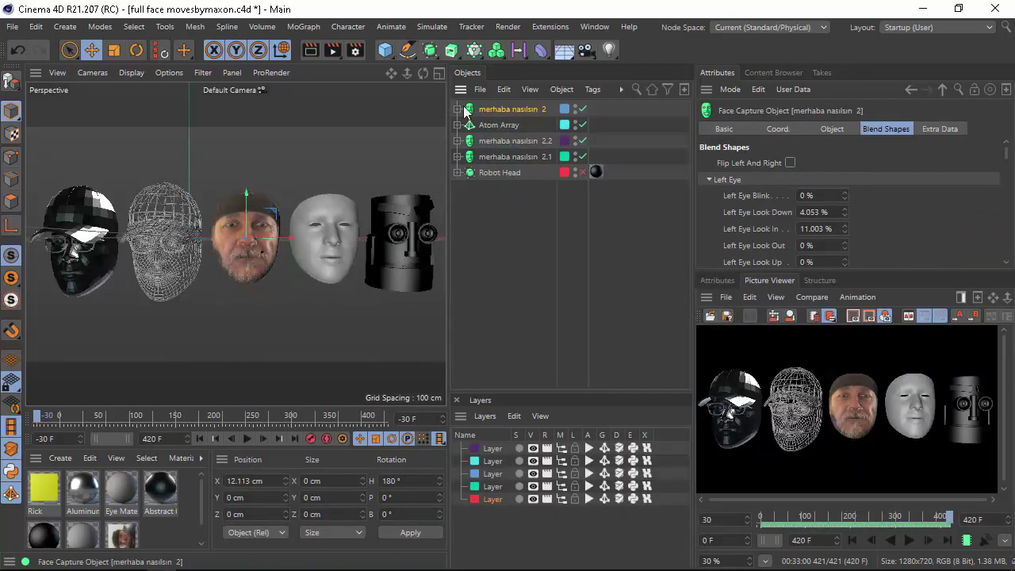
{"action": "left_click", "coordinate": [458, 109]}
{"action": "left_click", "coordinate": [540, 125]}
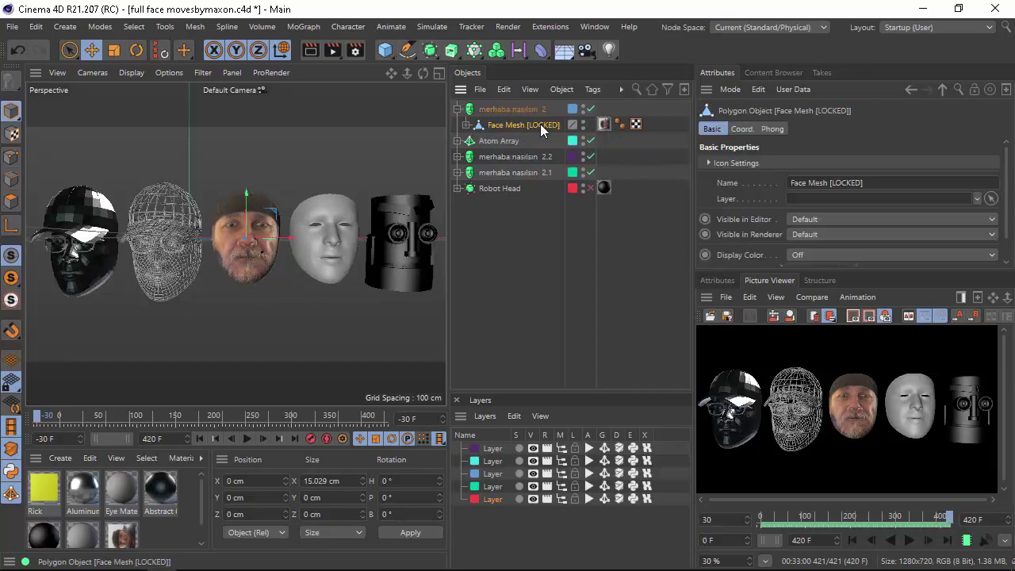
{"action": "left_click", "coordinate": [604, 124]}
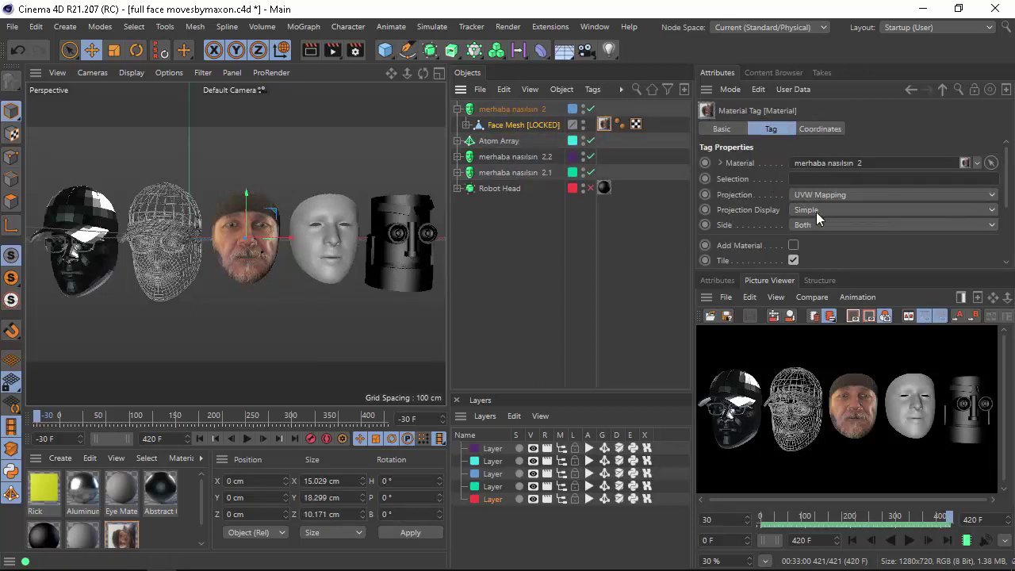
{"action": "left_click_drag", "start_coordinate": [865, 269], "coordinate": [864, 329]}
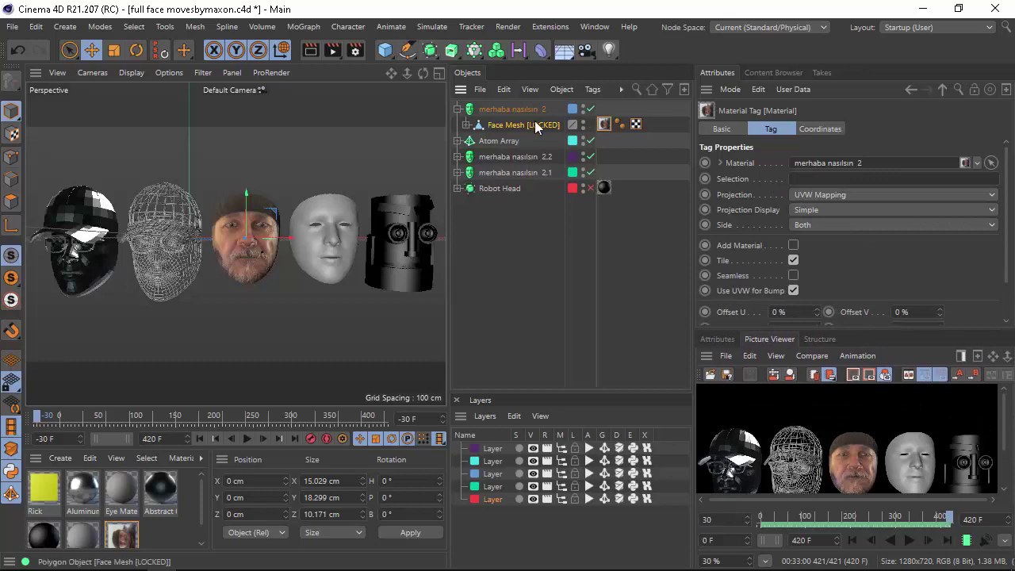
- Inspect the Left and Right Eye nulls and spheres, then reselect the capture to show more blend shapes
{"action": "left_click", "coordinate": [466, 124]}
{"action": "left_click", "coordinate": [508, 142]}
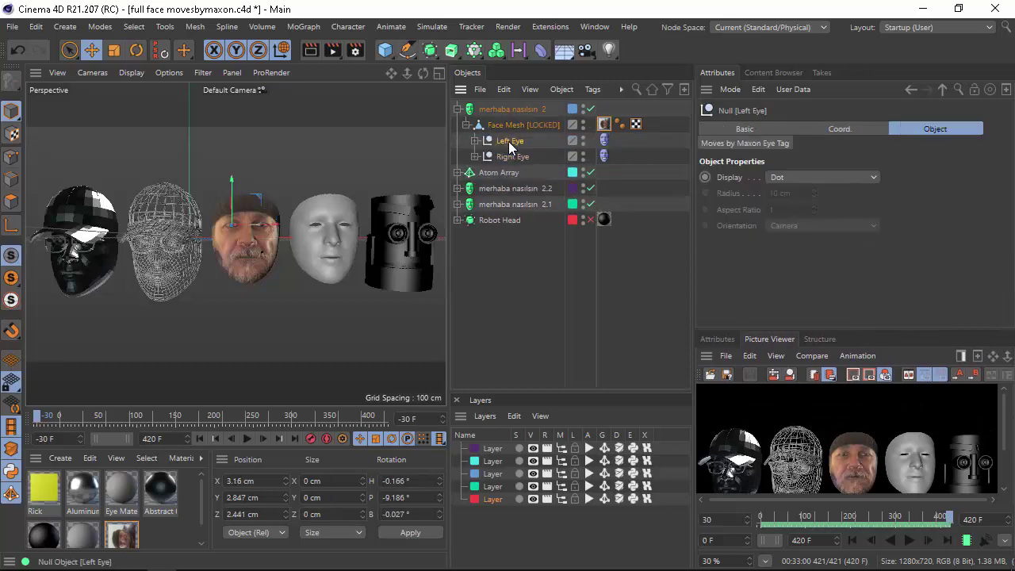
{"action": "left_click", "coordinate": [513, 157]}
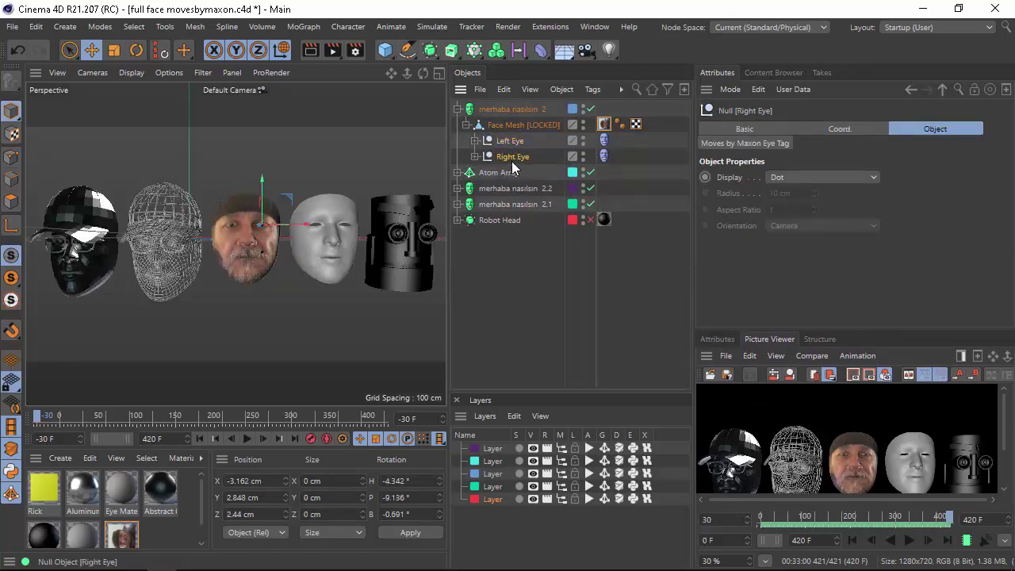
{"action": "key", "text": "Right"}
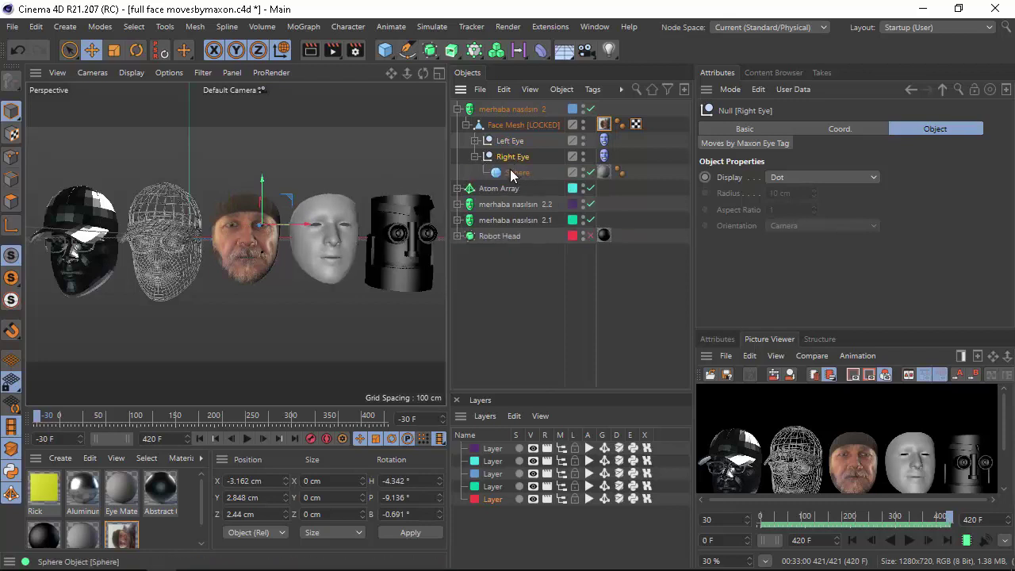
{"action": "left_click", "coordinate": [474, 157]}
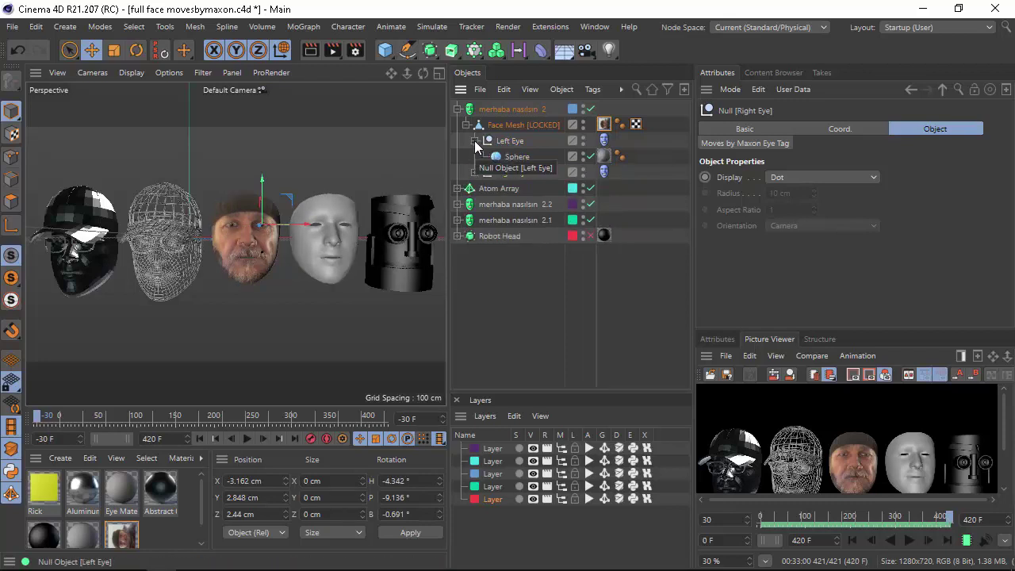
{"action": "left_click", "coordinate": [474, 140]}
{"action": "left_click", "coordinate": [466, 125]}
{"action": "left_click", "coordinate": [496, 108]}
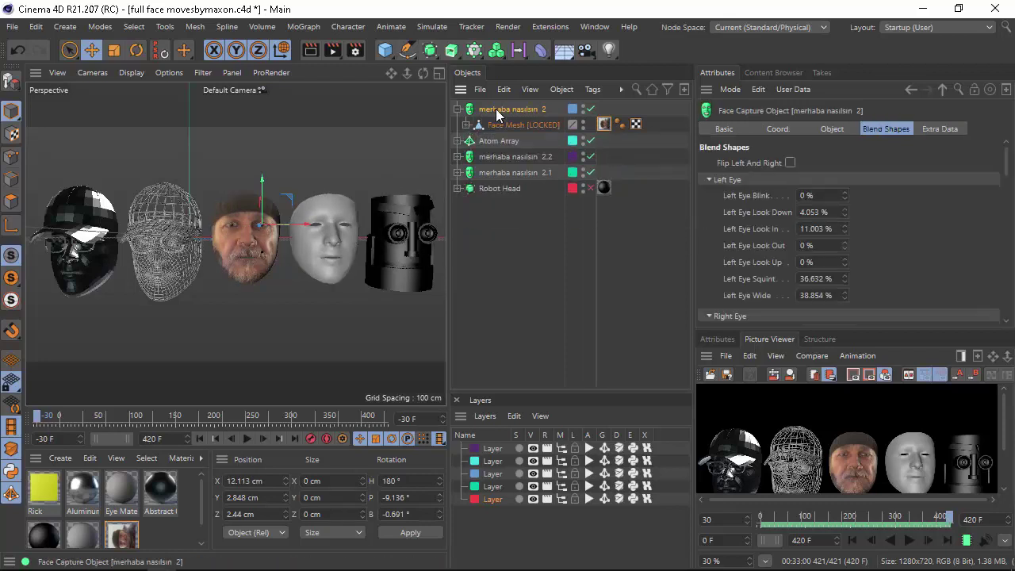
{"action": "left_click_drag", "start_coordinate": [873, 342], "coordinate": [877, 420]}
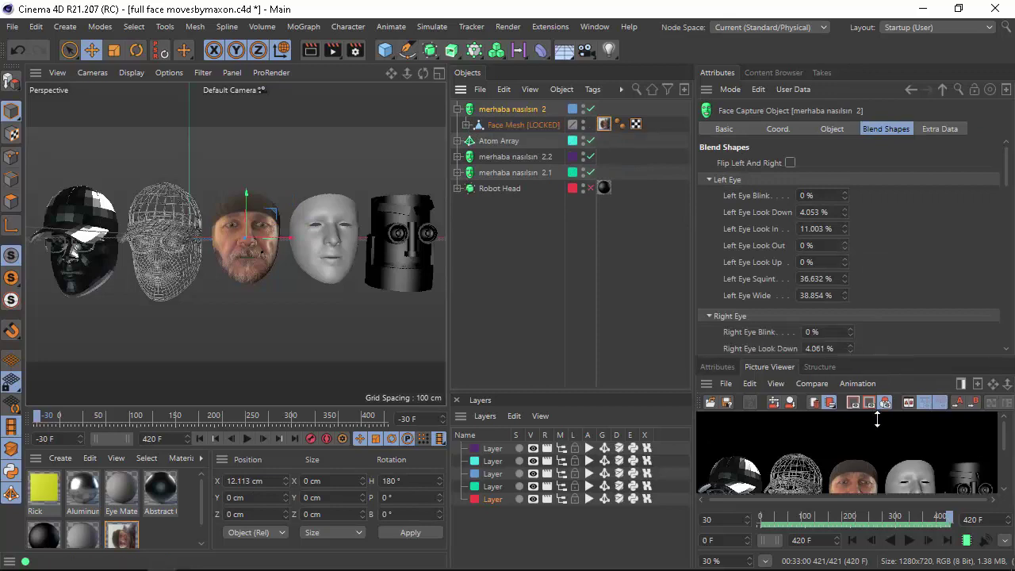
- Browse the capture's Basic, Coordinates and Object tabs, then collapse it and select Atom Array
{"action": "left_click", "coordinate": [726, 128]}
{"action": "left_click", "coordinate": [778, 129]}
{"action": "left_click", "coordinate": [832, 129]}
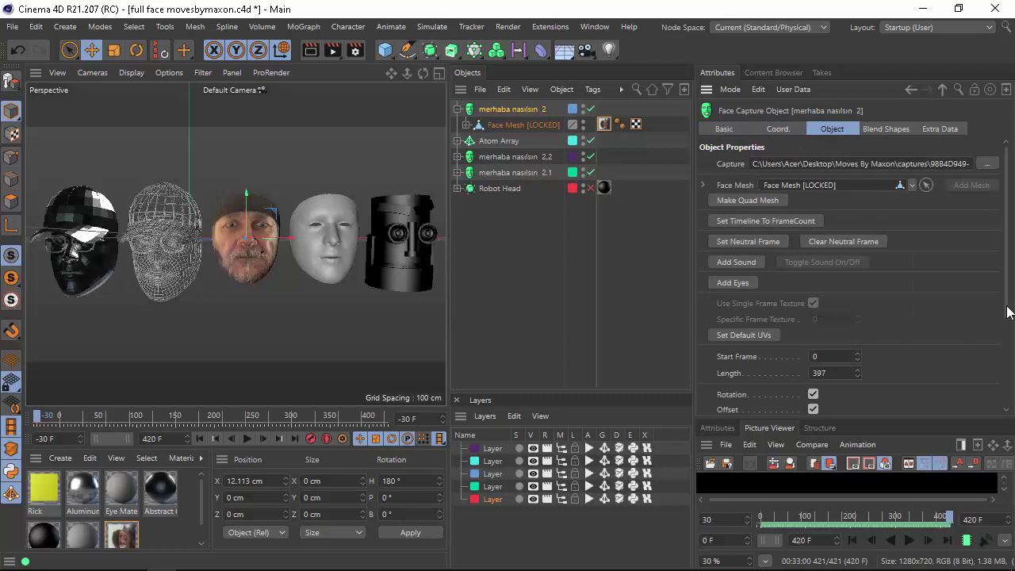
{"action": "scroll", "coordinate": [1009, 312], "scroll_direction": "down", "scroll_amount": 3}
{"action": "scroll", "coordinate": [1009, 312], "scroll_direction": "down", "scroll_amount": 2}
{"action": "scroll", "coordinate": [1009, 311], "scroll_direction": "up", "scroll_amount": 3}
{"action": "scroll", "coordinate": [869, 176], "scroll_direction": "up", "scroll_amount": 2}
{"action": "left_click", "coordinate": [458, 109]}
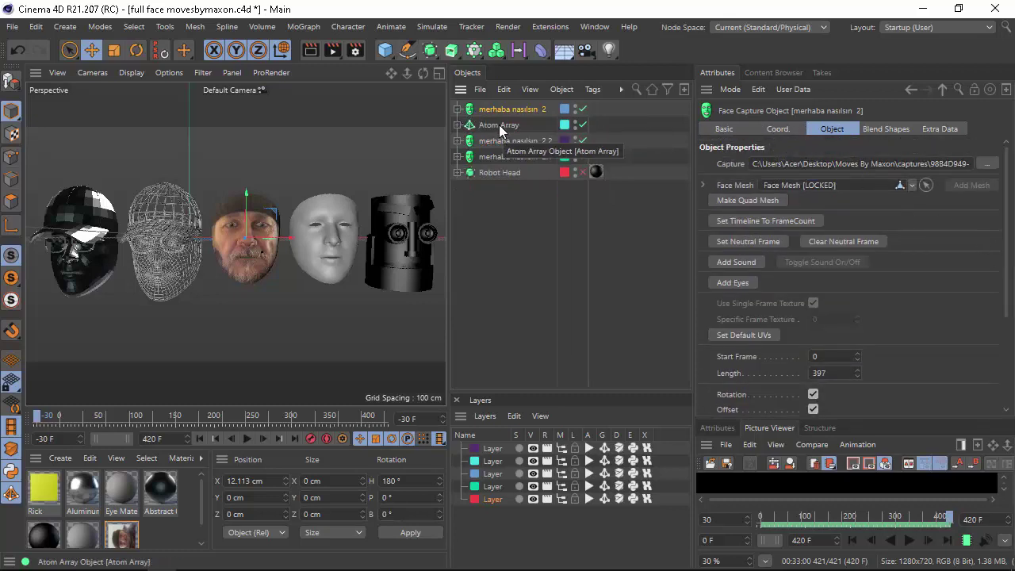
{"action": "left_click", "coordinate": [499, 125]}
- Rename the face capture inside Atom Array to 'merhaba nasılsın 2 copy'
{"action": "left_click", "coordinate": [458, 124]}
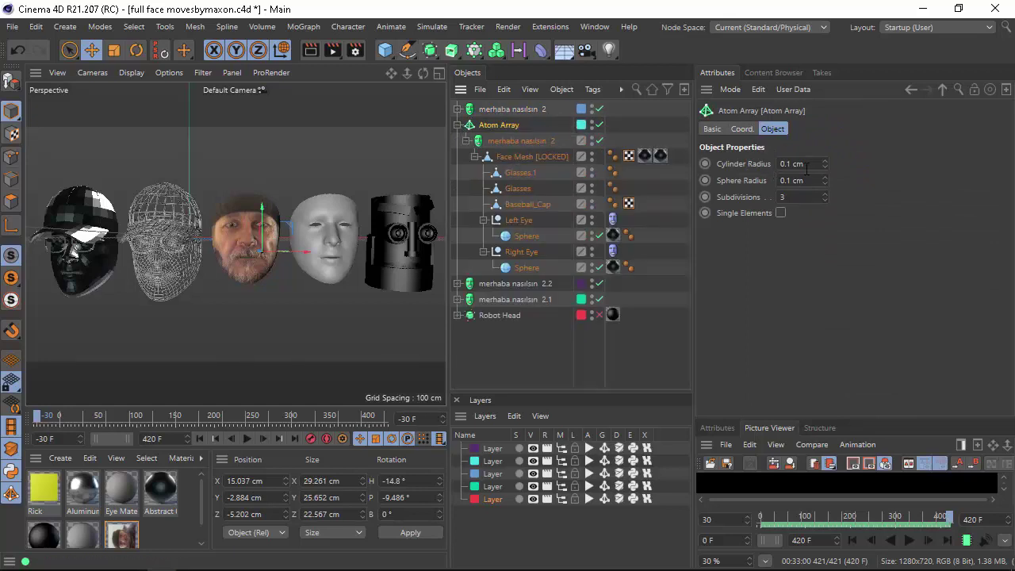
{"action": "left_click", "coordinate": [517, 141]}
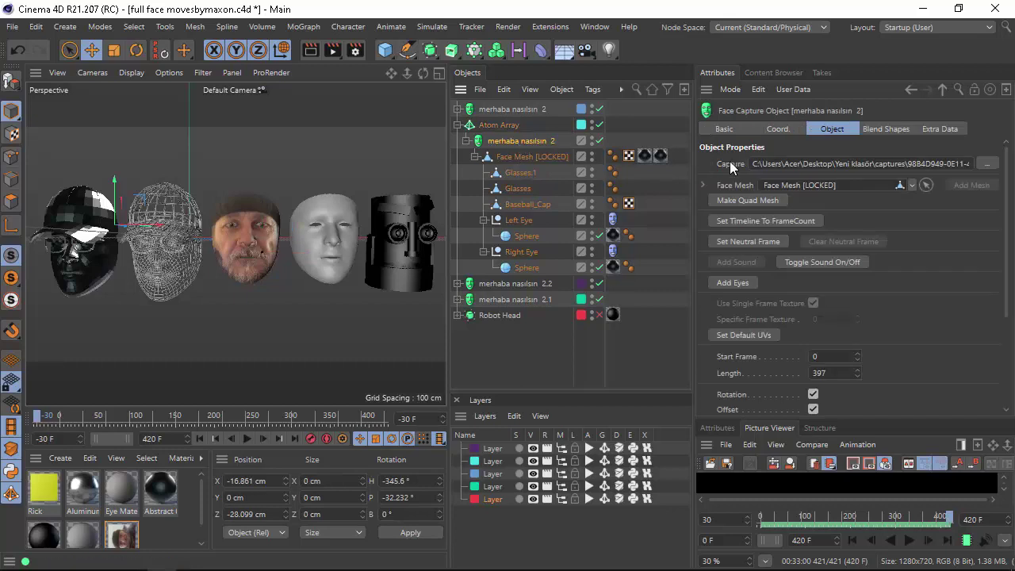
{"action": "double_click", "coordinate": [540, 141]}
{"action": "type", "text": "copy"}
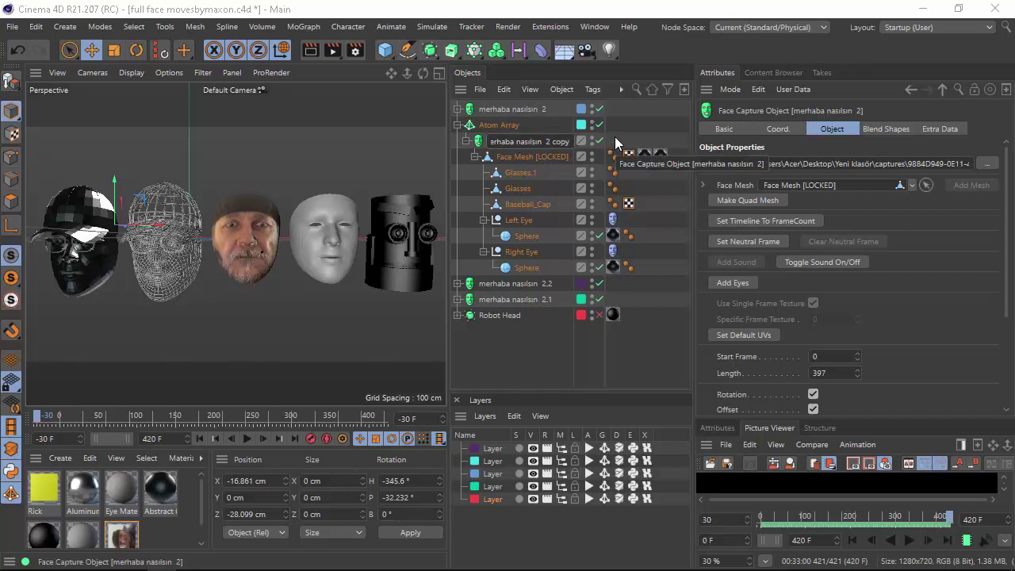
{"action": "key", "text": "Return"}
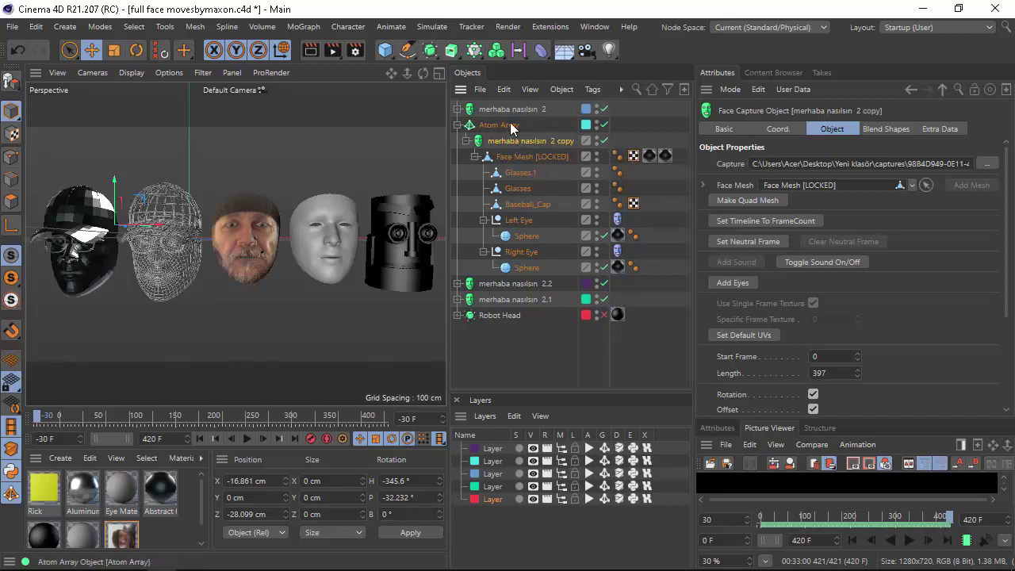
- Delete Glasses.1 and the eye spheres' material tags from the copied head, then fold its parts away
{"action": "left_click", "coordinate": [515, 173]}
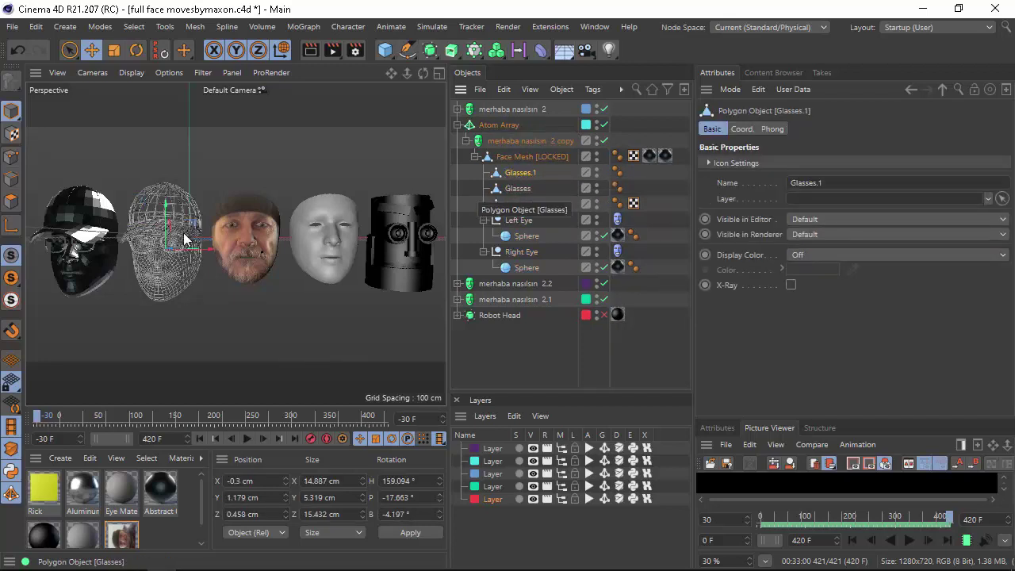
{"action": "left_click", "coordinate": [516, 188]}
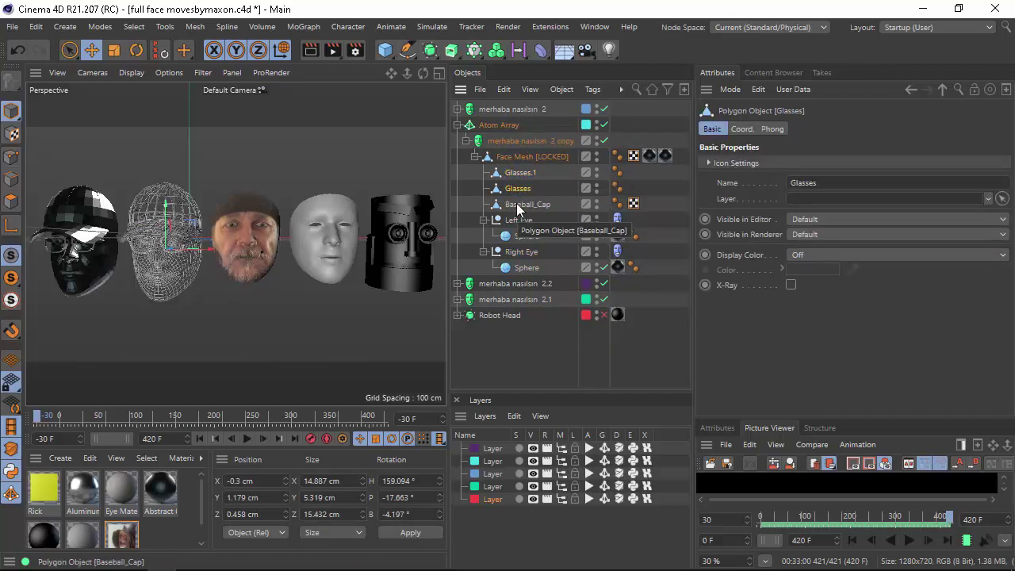
{"action": "left_click", "coordinate": [517, 173]}
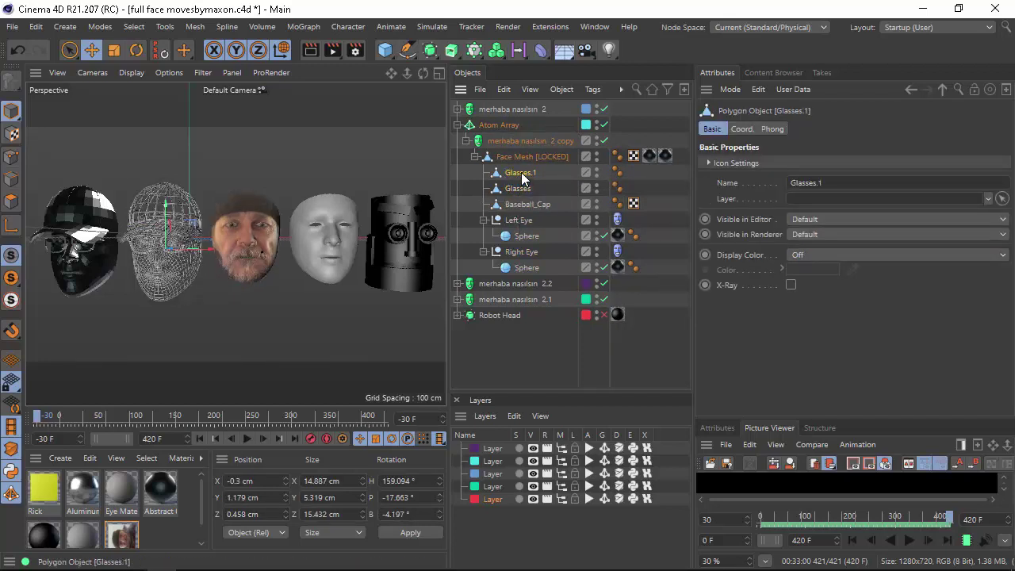
{"action": "key", "text": "Delete"}
{"action": "left_click", "coordinate": [521, 173]}
{"action": "left_click", "coordinate": [513, 189]}
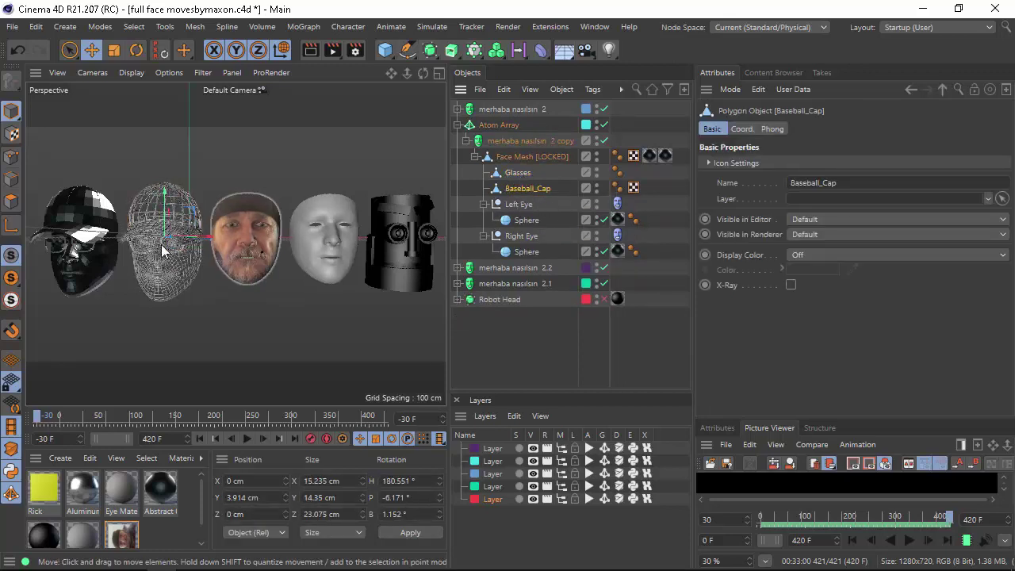
{"action": "left_click", "coordinate": [617, 251]}
{"action": "key", "text": "Delete"}
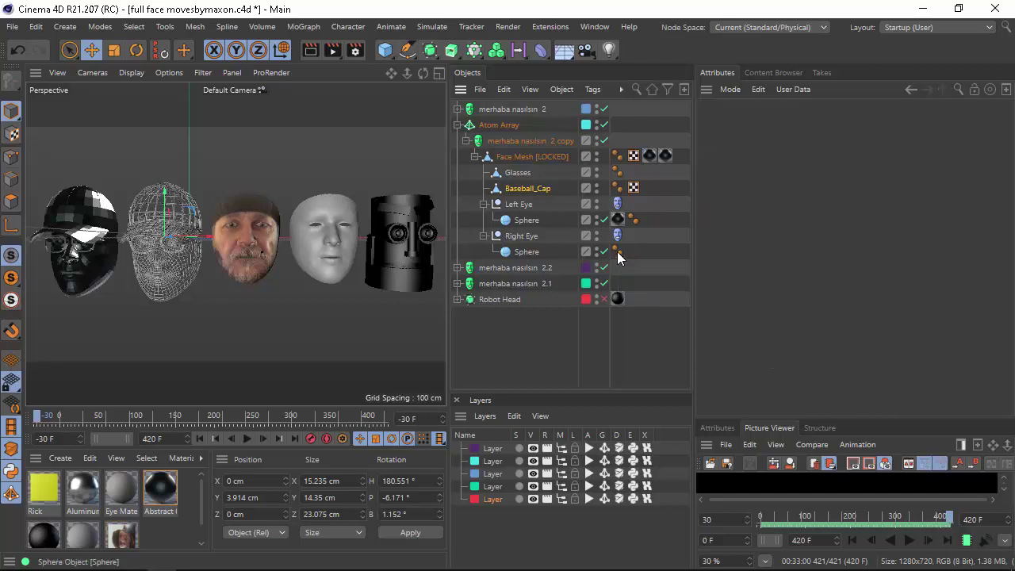
{"action": "left_click", "coordinate": [468, 141]}
- Toggle Atom Array off and back on, collapse it, and select merhaba nasılsın 2.2
{"action": "left_click", "coordinate": [496, 125]}
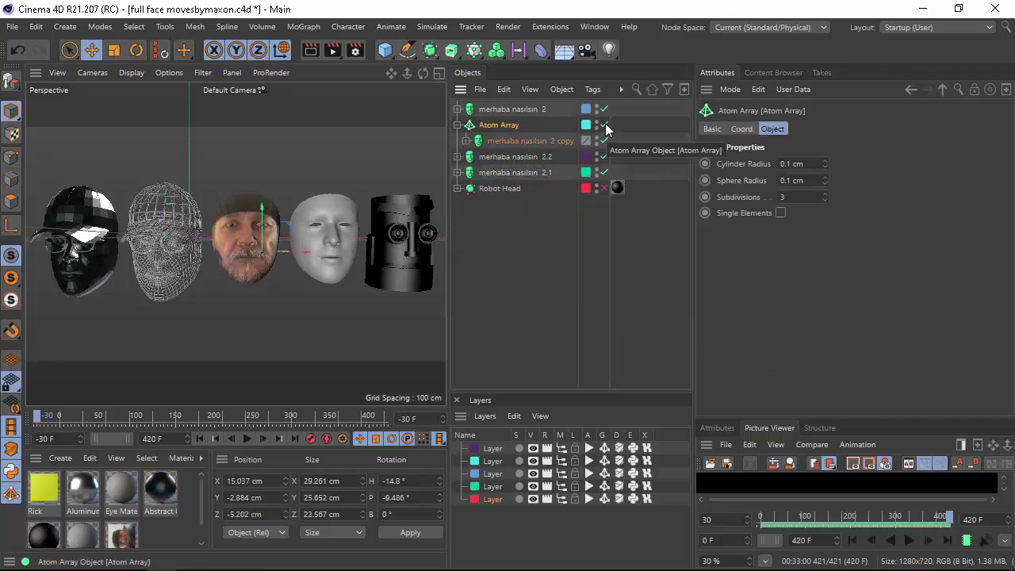
{"action": "left_click", "coordinate": [604, 125]}
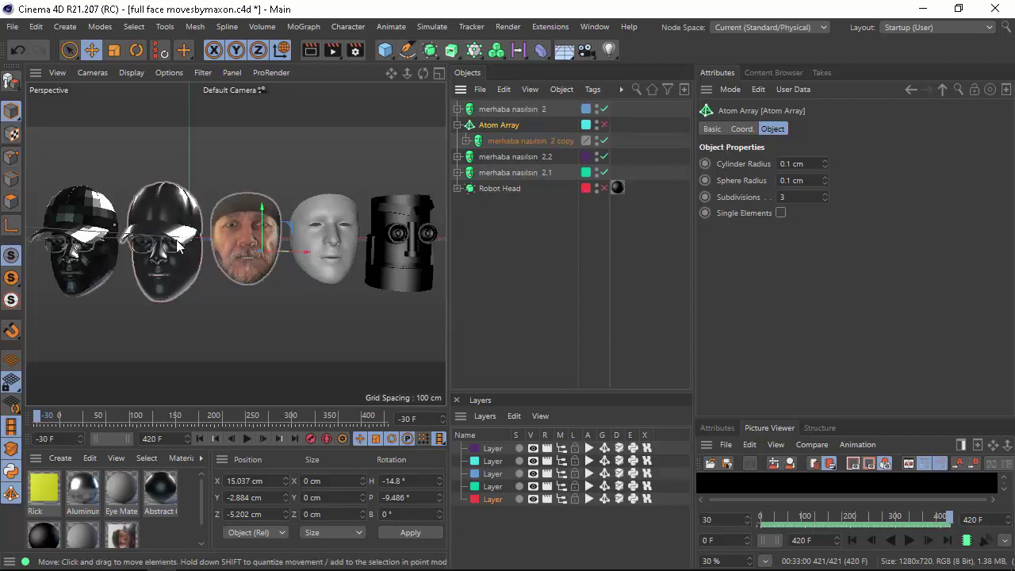
{"action": "left_click", "coordinate": [604, 124]}
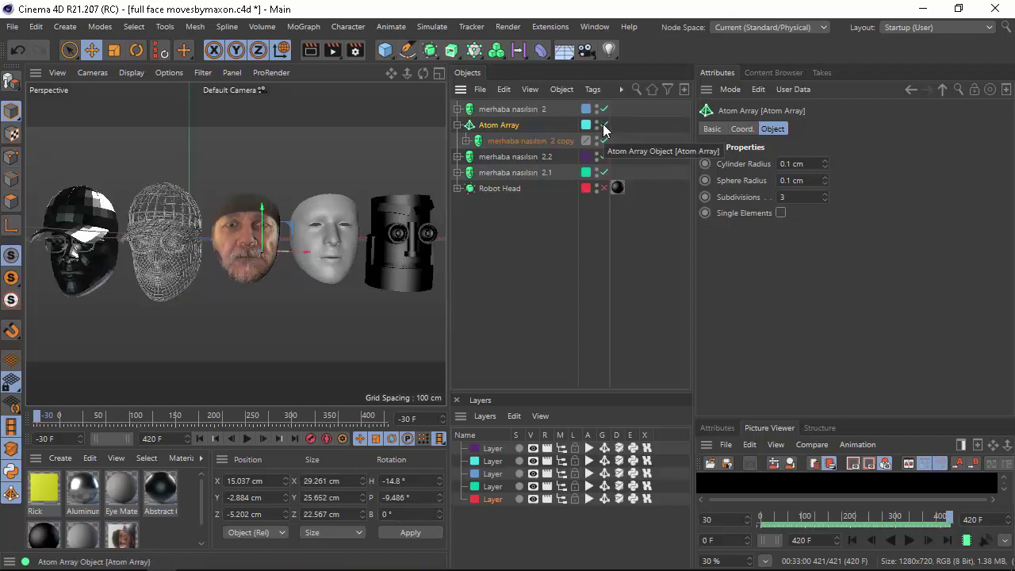
{"action": "left_click", "coordinate": [457, 126]}
{"action": "left_click", "coordinate": [509, 141]}
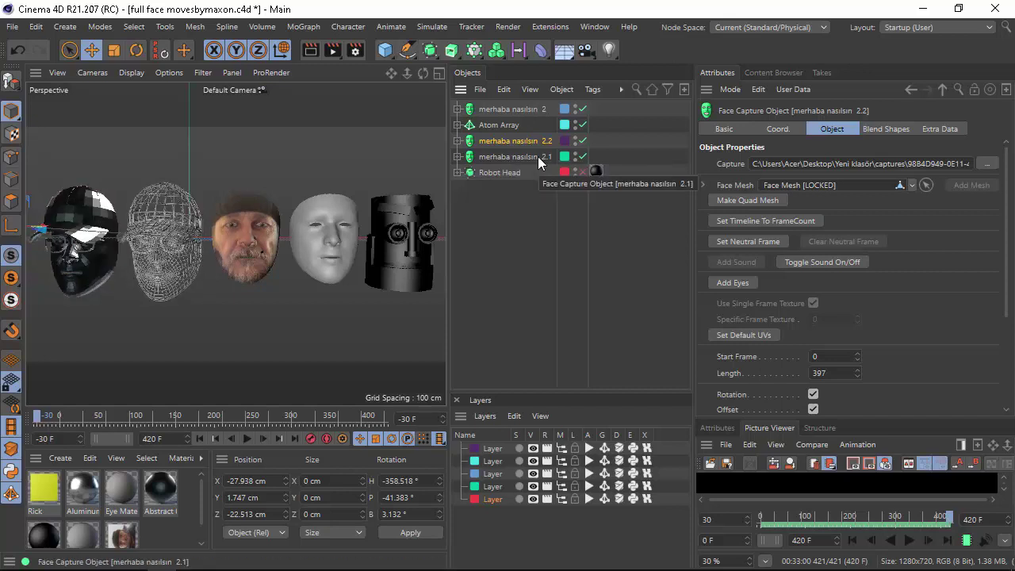
- Inspect merhaba nasılsın 2.1 and the polygon properties of its Face Mesh
{"action": "left_click", "coordinate": [537, 156]}
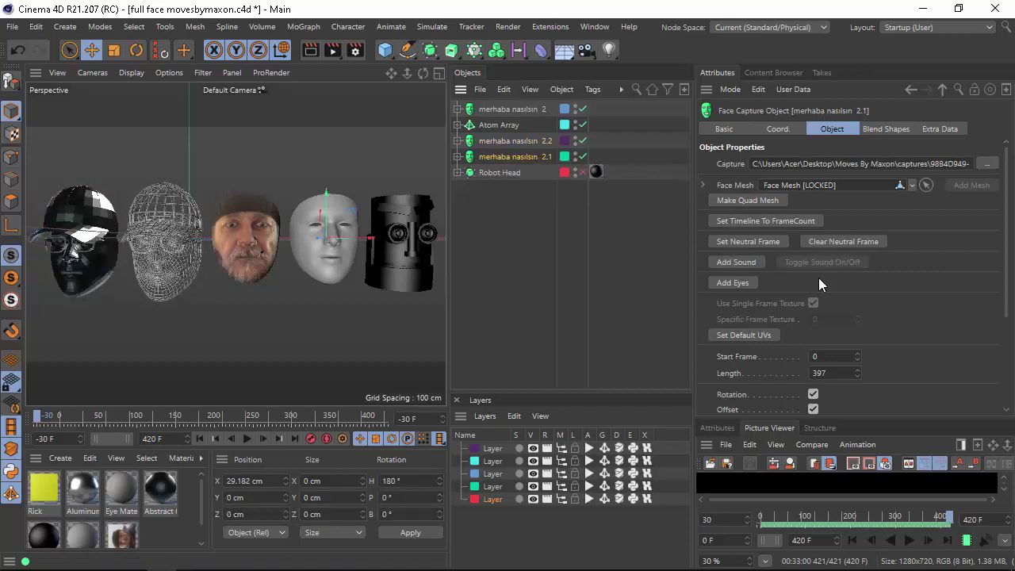
{"action": "left_click", "coordinate": [458, 157]}
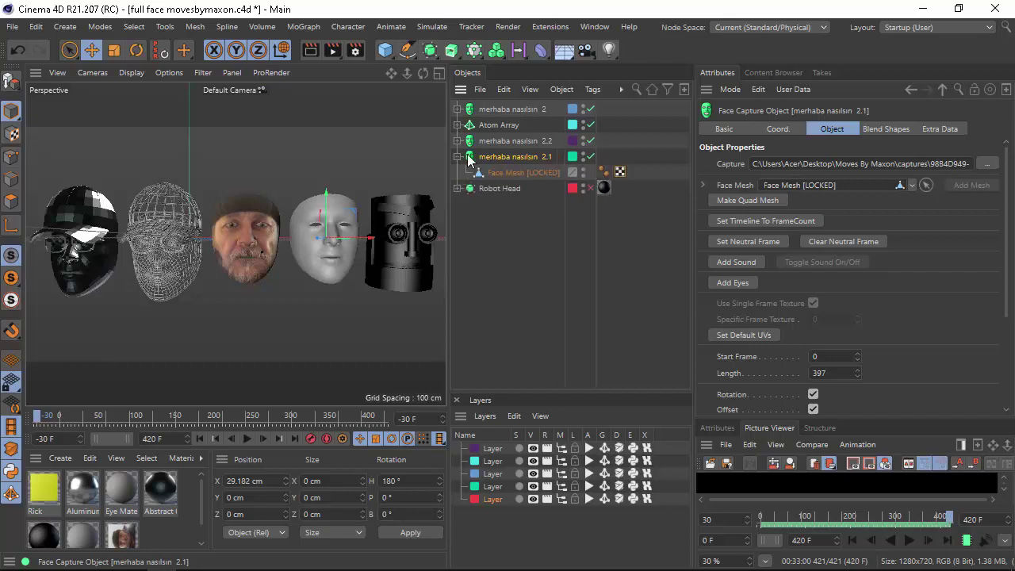
{"action": "left_click", "coordinate": [511, 171]}
{"action": "left_click", "coordinate": [458, 156]}
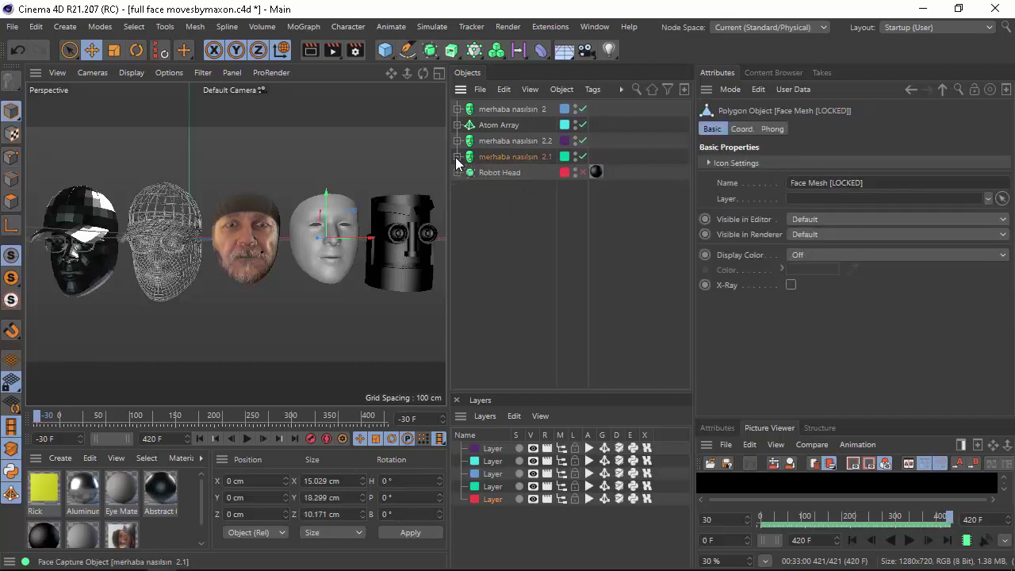
- Expand Robot Head and Robot Mesh in an enlarged panel and select the Robot Mesh XPresso tag
{"action": "left_click", "coordinate": [457, 173]}
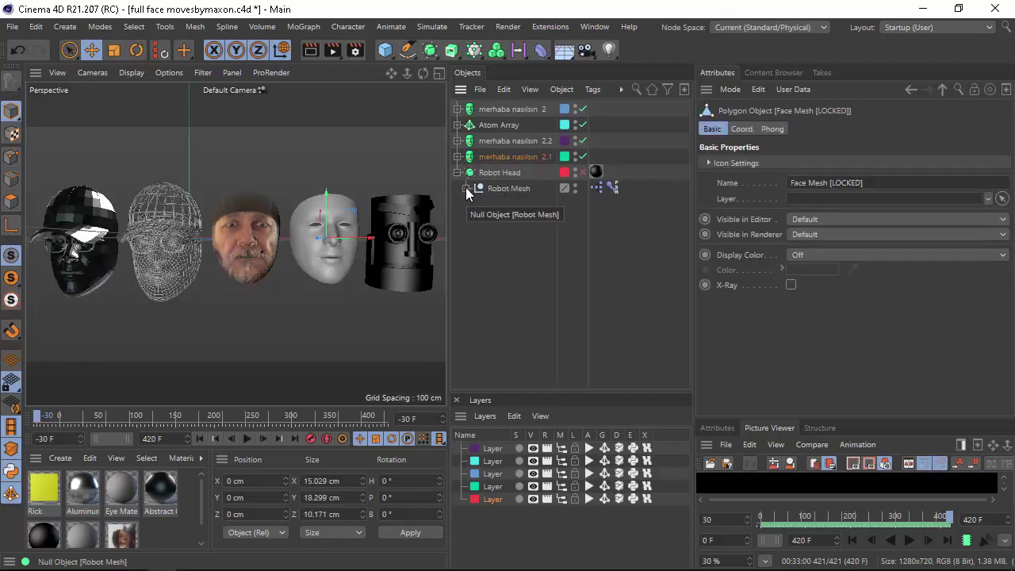
{"action": "left_click", "coordinate": [466, 188]}
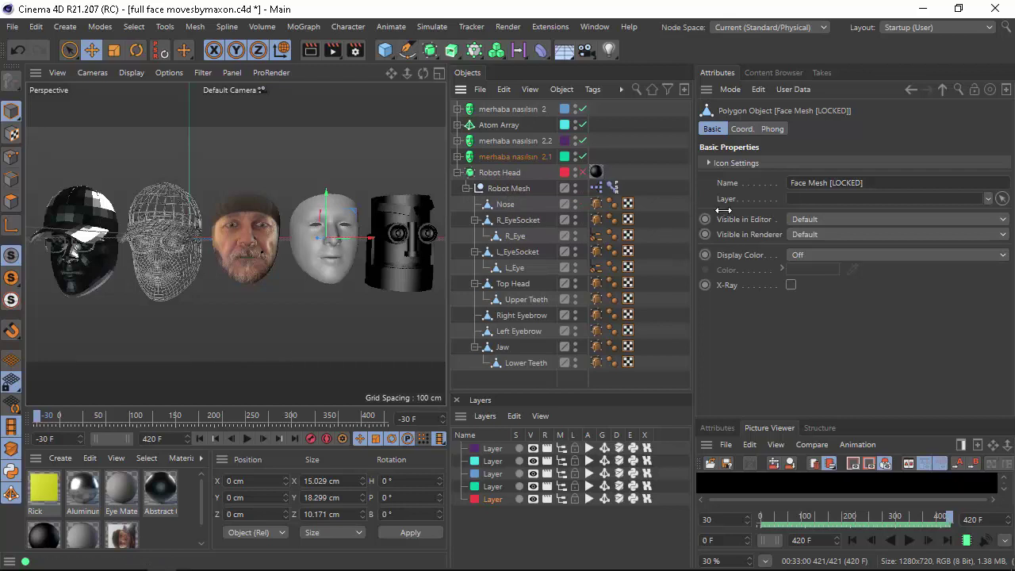
{"action": "left_click_drag", "start_coordinate": [605, 393], "coordinate": [605, 436]}
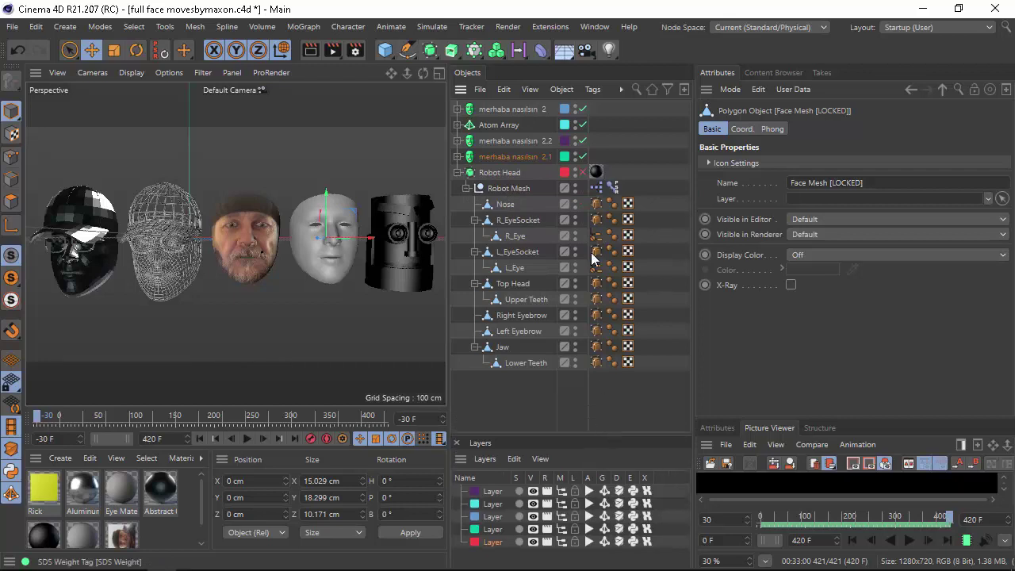
{"action": "left_click", "coordinate": [501, 173]}
{"action": "left_click", "coordinate": [510, 188]}
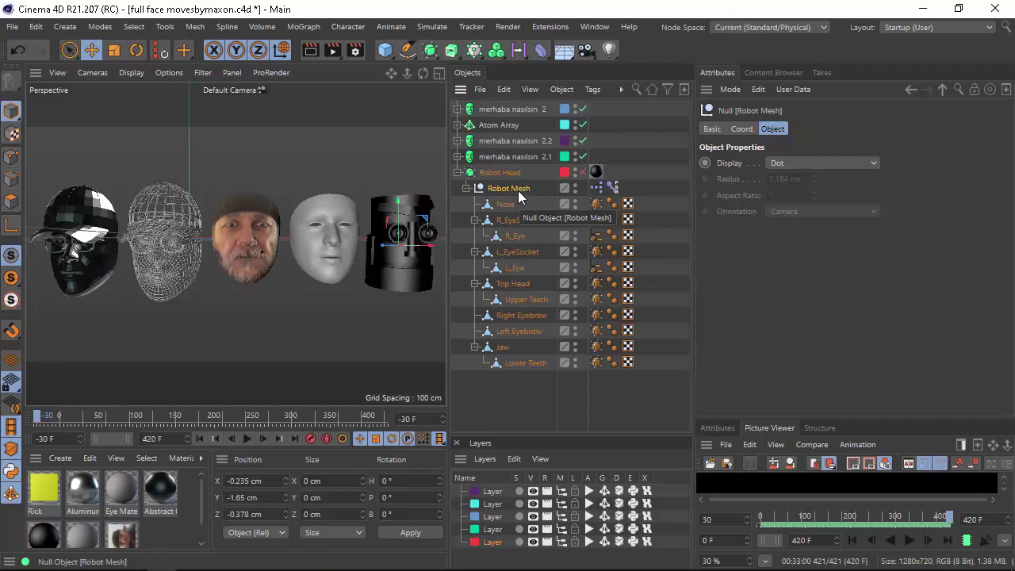
{"action": "left_click", "coordinate": [597, 189]}
- Check the XPresso links from Jaw Open and Brow Inner Up to the Pose Morph, then collapse Robot Head
{"action": "double_click", "coordinate": [597, 189]}
{"action": "mouse_move", "coordinate": [871, 179]}
{"action": "left_mouse_down"}
{"action": "mouse_move", "coordinate": [714, 197]}
{"action": "mouse_move", "coordinate": [390, 274]}
{"action": "left_mouse_up"}
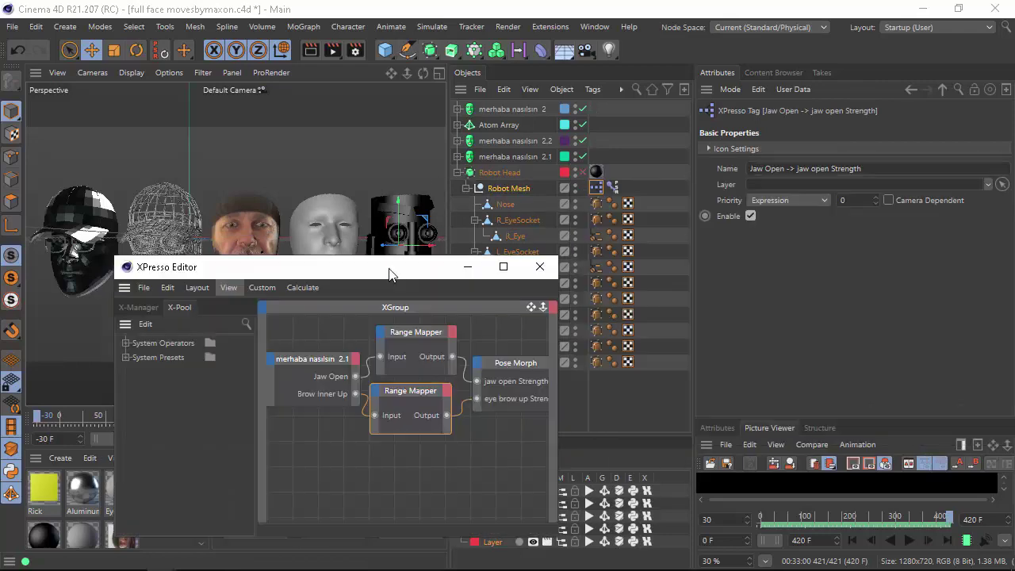
{"action": "left_click", "coordinate": [327, 366]}
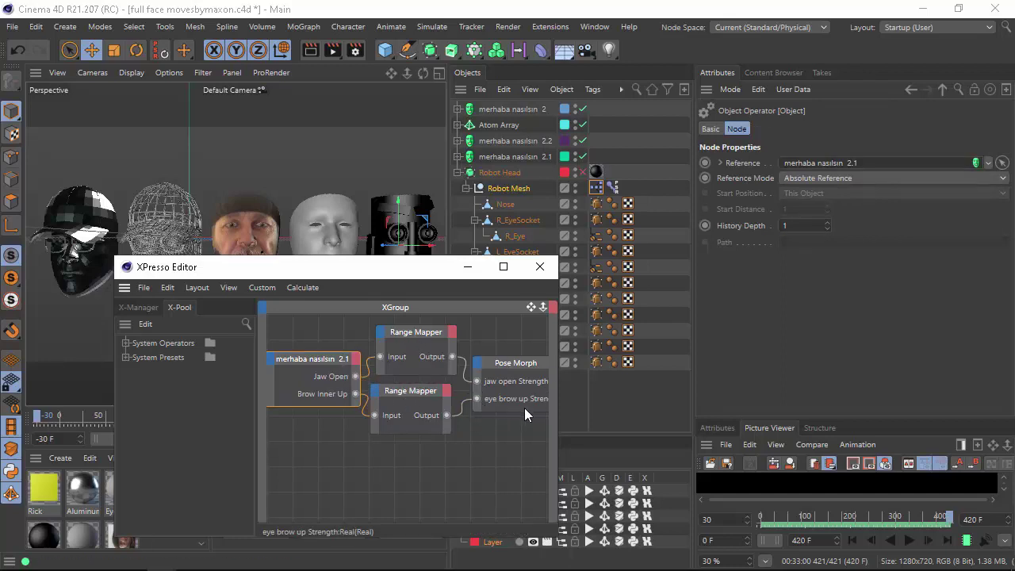
{"action": "left_click", "coordinate": [541, 267]}
{"action": "left_click", "coordinate": [613, 187]}
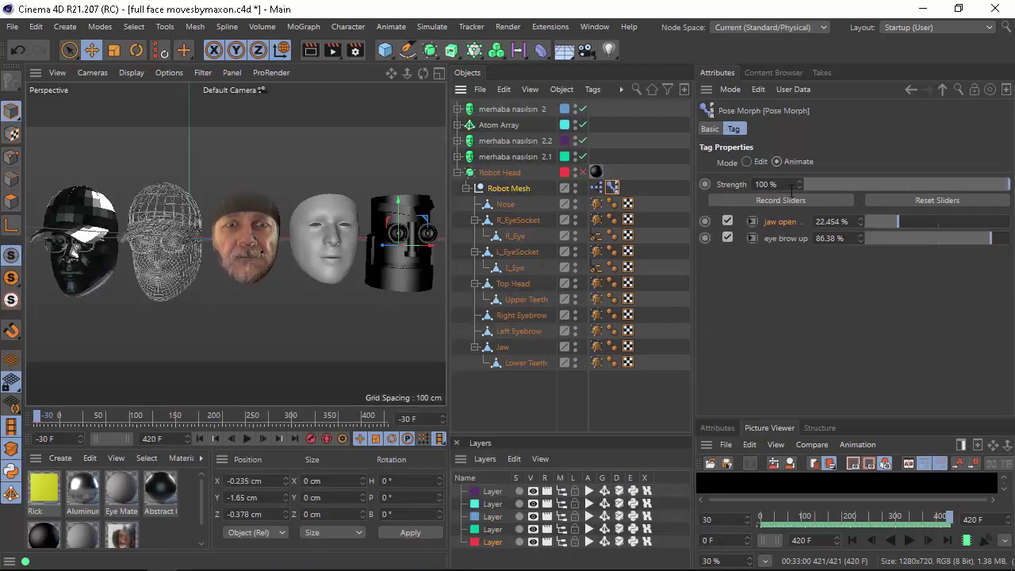
{"action": "left_click", "coordinate": [458, 172]}
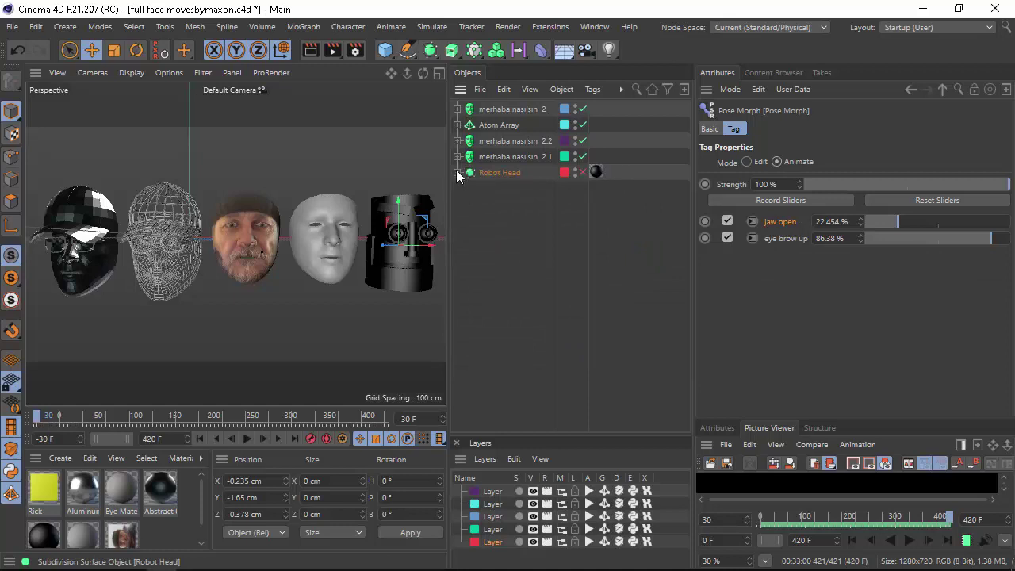
- Show merhaba nasılsın 2.1's Blend Shapes tab and start playing the animation
{"action": "left_click", "coordinate": [510, 156]}
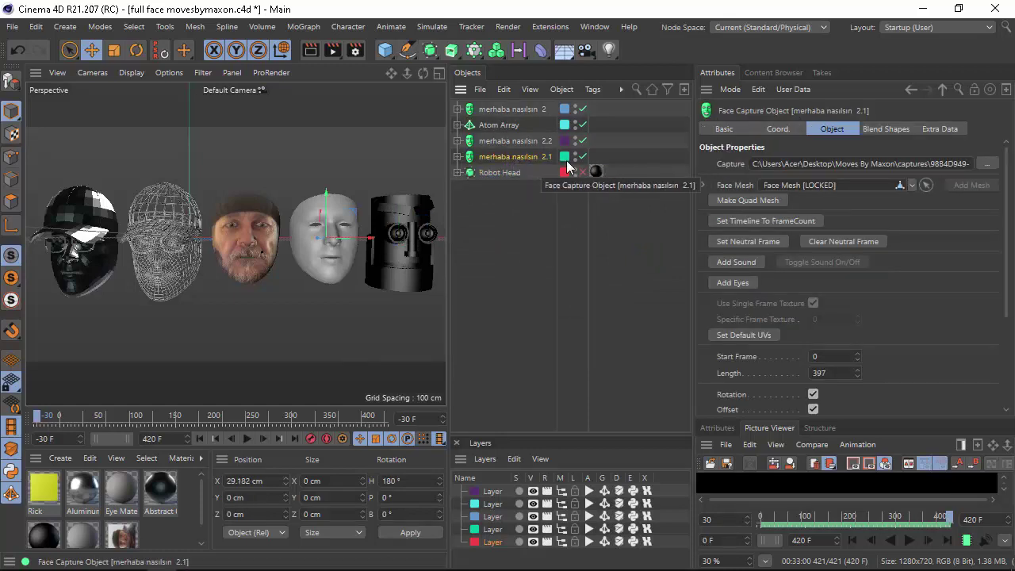
{"action": "left_click", "coordinate": [885, 129]}
{"action": "mouse_move", "coordinate": [1006, 185]}
{"action": "left_mouse_down"}
{"action": "mouse_move", "coordinate": [1012, 395]}
{"action": "mouse_move", "coordinate": [1008, 191]}
{"action": "left_mouse_up"}
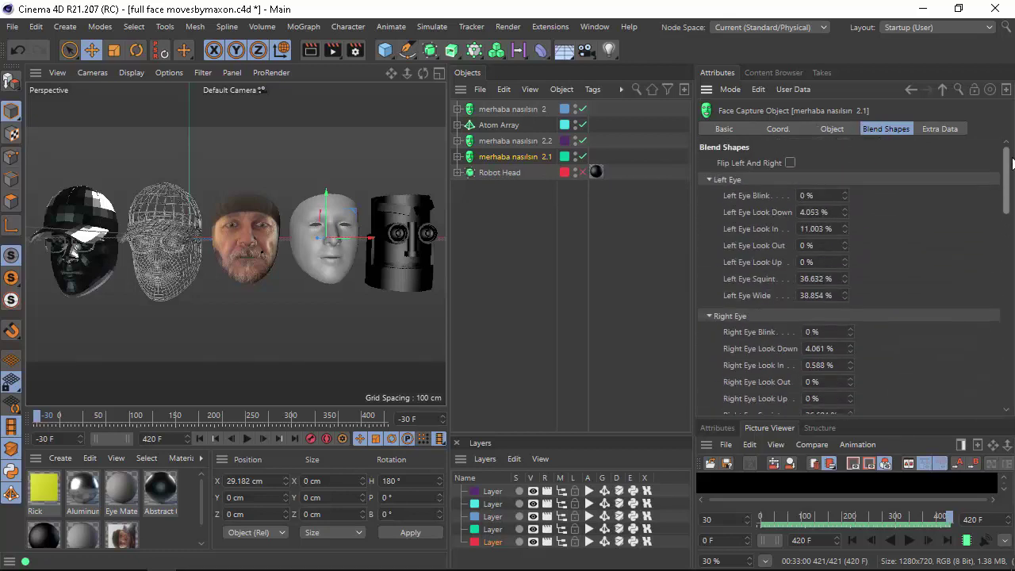
{"action": "left_click", "coordinate": [248, 439]}
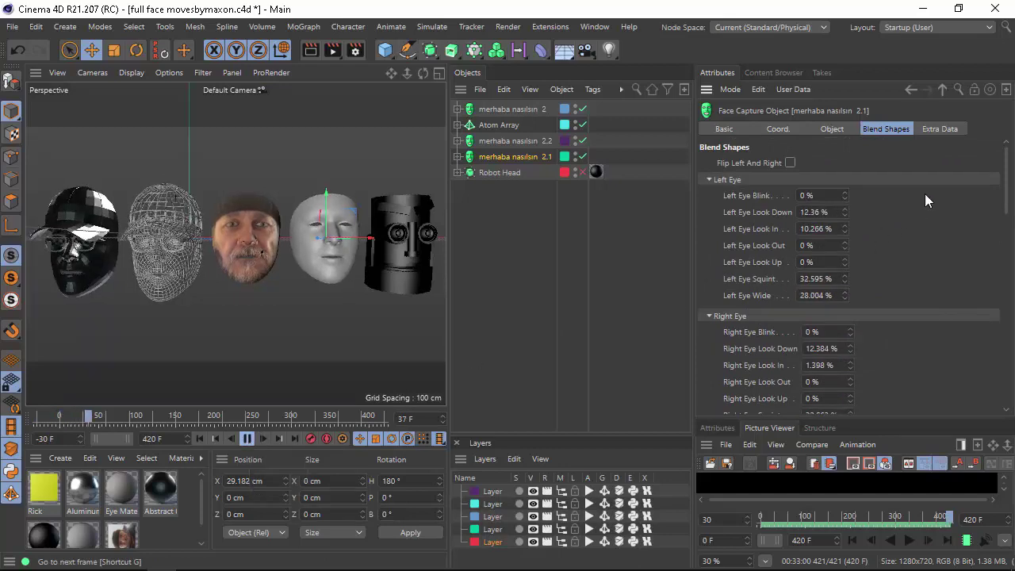
- Watch the blend-shape values change in a separate floating Attributes window beside the heads
{"action": "left_click", "coordinate": [1005, 91]}
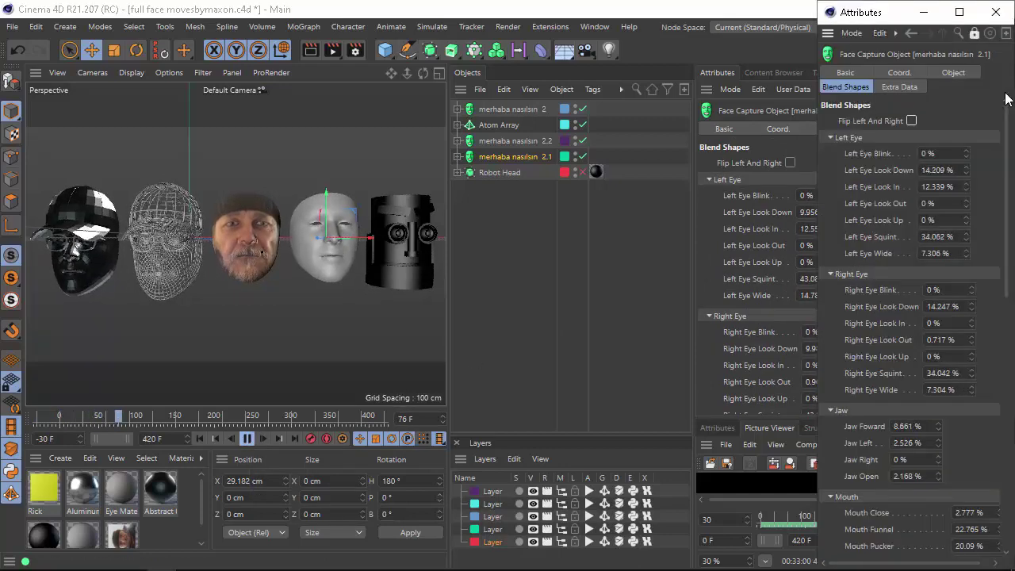
{"action": "left_click_drag", "start_coordinate": [894, 23], "coordinate": [708, 18]}
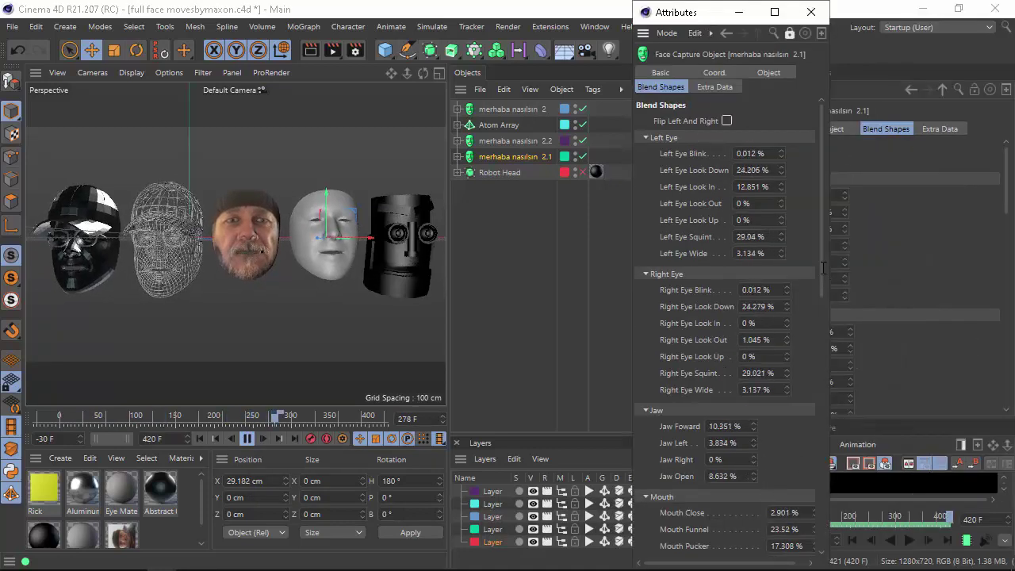
{"action": "left_click_drag", "start_coordinate": [821, 238], "coordinate": [820, 331]}
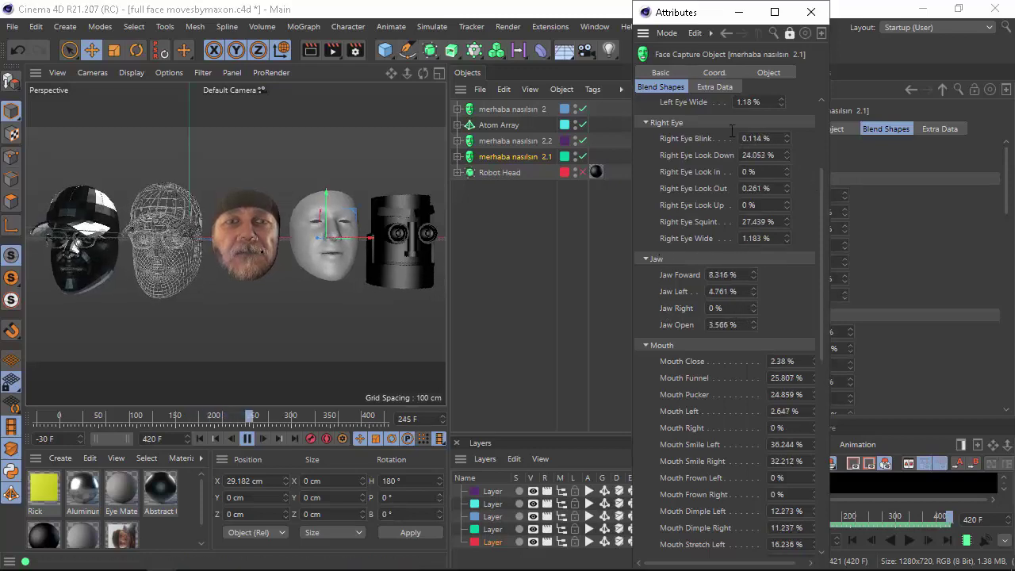
{"action": "mouse_move", "coordinate": [822, 221]}
{"action": "left_mouse_down"}
{"action": "mouse_move", "coordinate": [822, 173]}
{"action": "mouse_move", "coordinate": [810, 160]}
{"action": "left_mouse_up"}
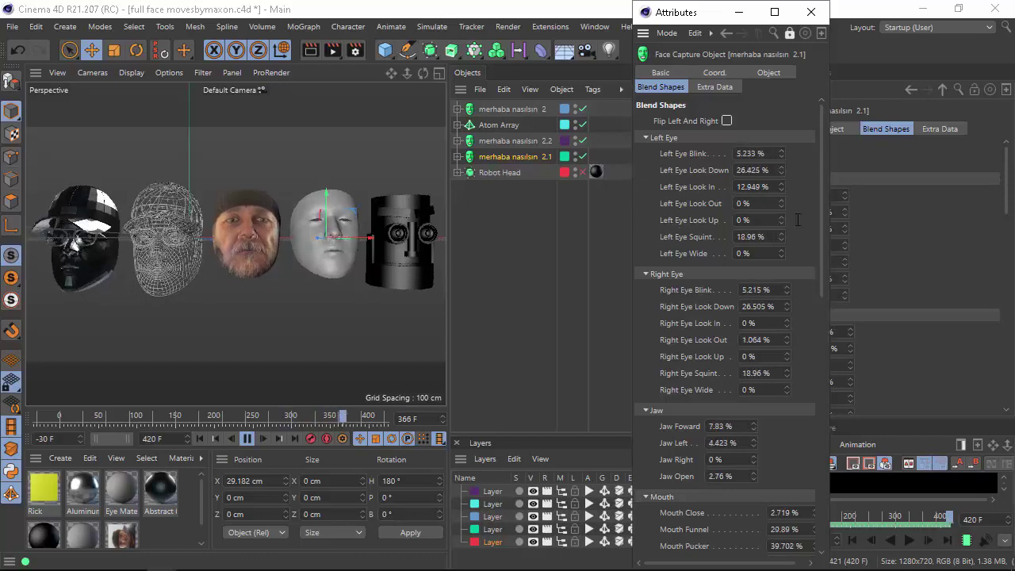
{"action": "left_click_drag", "start_coordinate": [822, 212], "coordinate": [805, 458]}
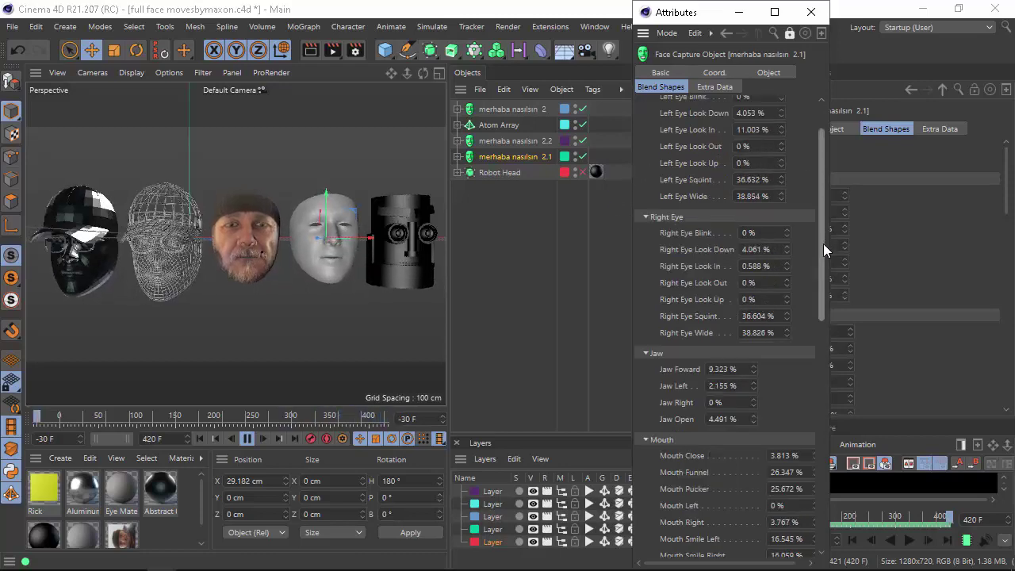
{"action": "scroll", "coordinate": [805, 458], "scroll_direction": "down", "scroll_amount": 1}
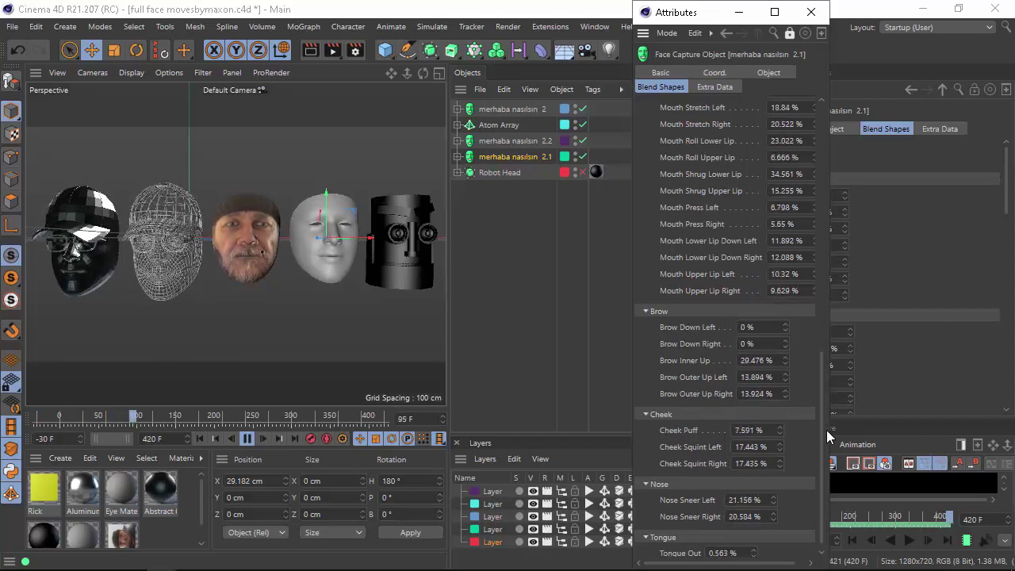
{"action": "scroll", "coordinate": [817, 465], "scroll_direction": "down", "scroll_amount": 1}
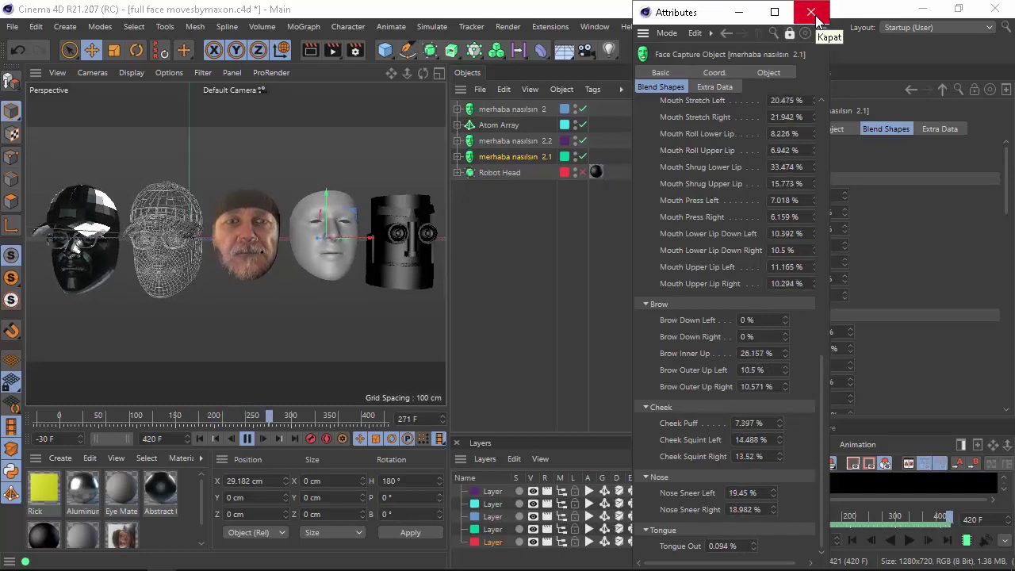
- Close the floating window, expand Robot Head and inspect the Pose Morph node in the XPresso Editor
{"action": "left_click", "coordinate": [814, 14]}
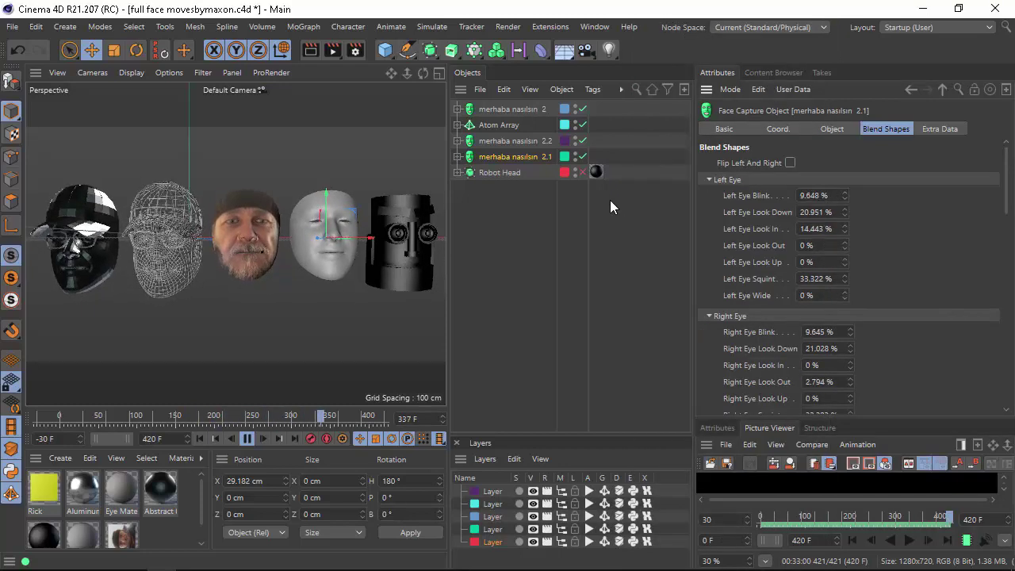
{"action": "left_click", "coordinate": [459, 174]}
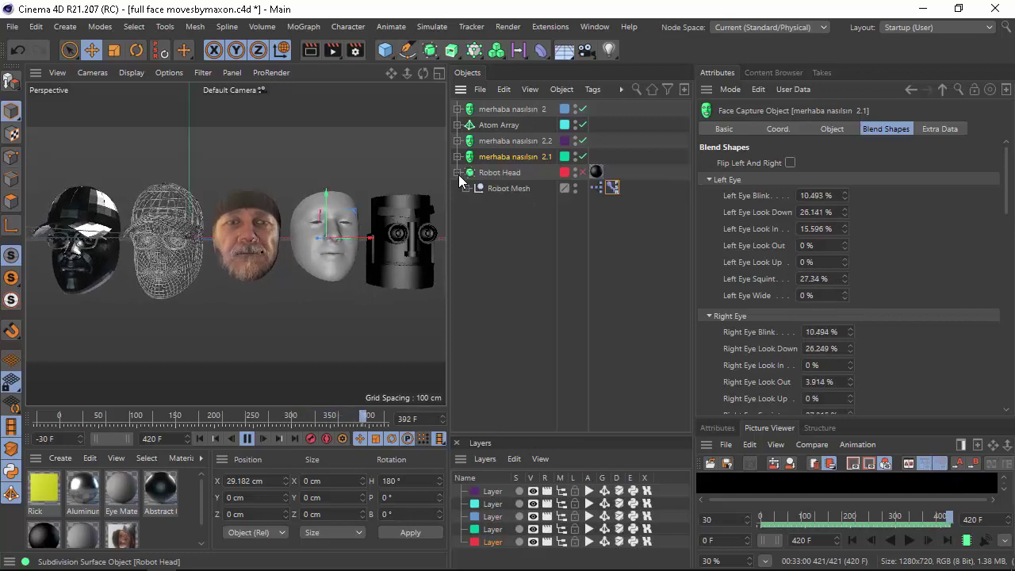
{"action": "double_click", "coordinate": [595, 188]}
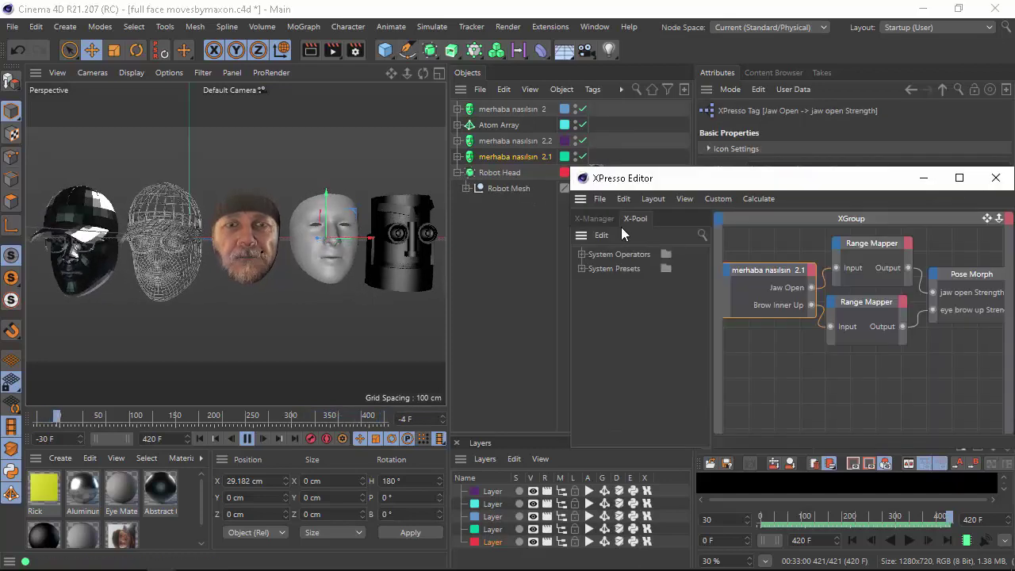
{"action": "left_click_drag", "start_coordinate": [769, 184], "coordinate": [647, 210]}
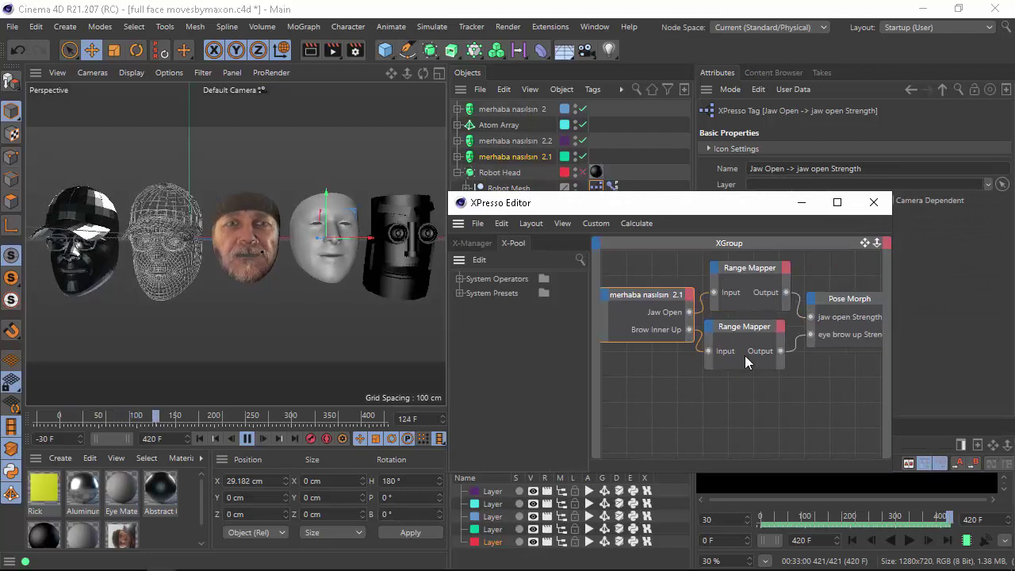
{"action": "left_click", "coordinate": [844, 299]}
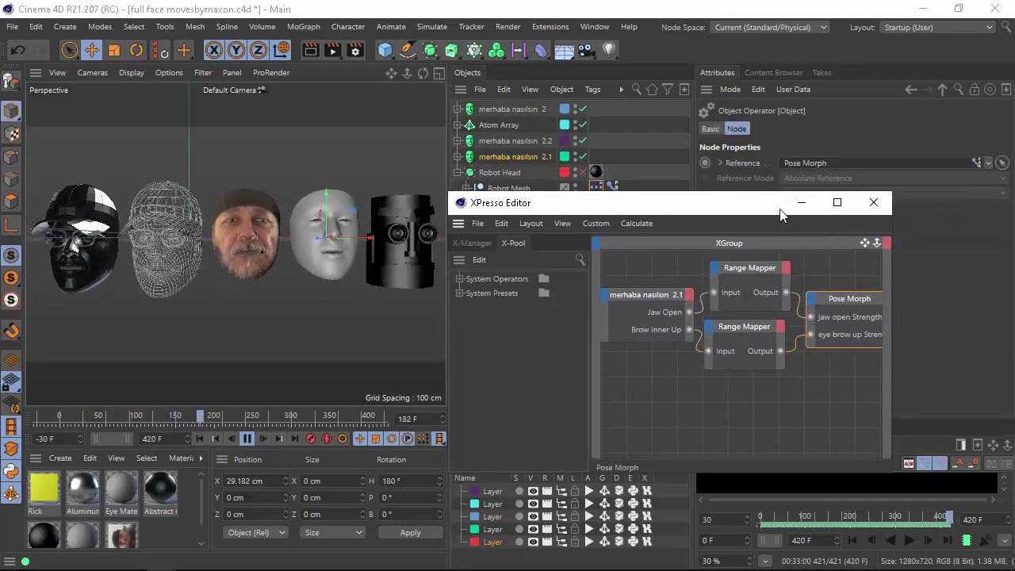
{"action": "left_click_drag", "start_coordinate": [753, 209], "coordinate": [518, 258]}
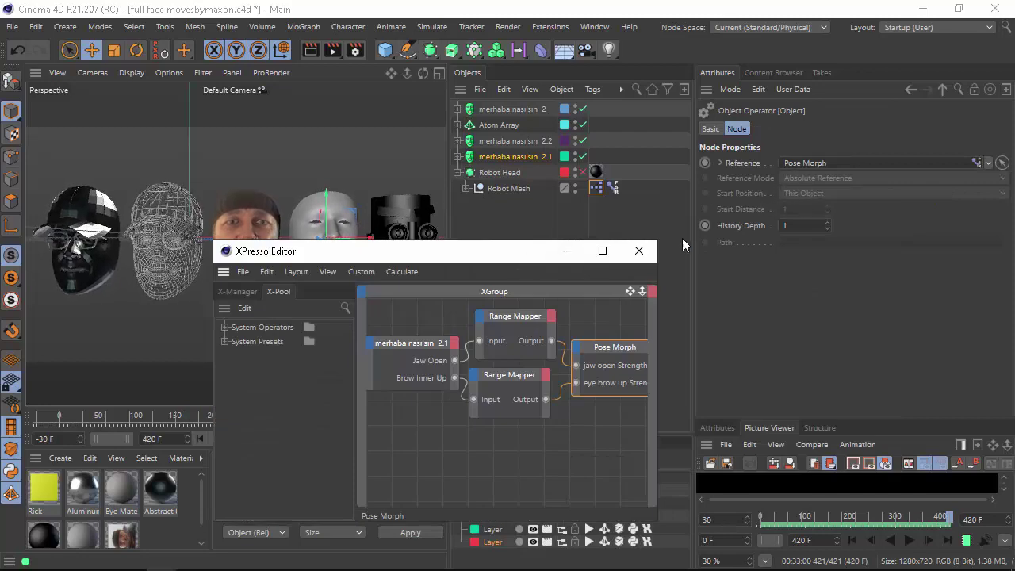
{"action": "left_click", "coordinate": [640, 252]}
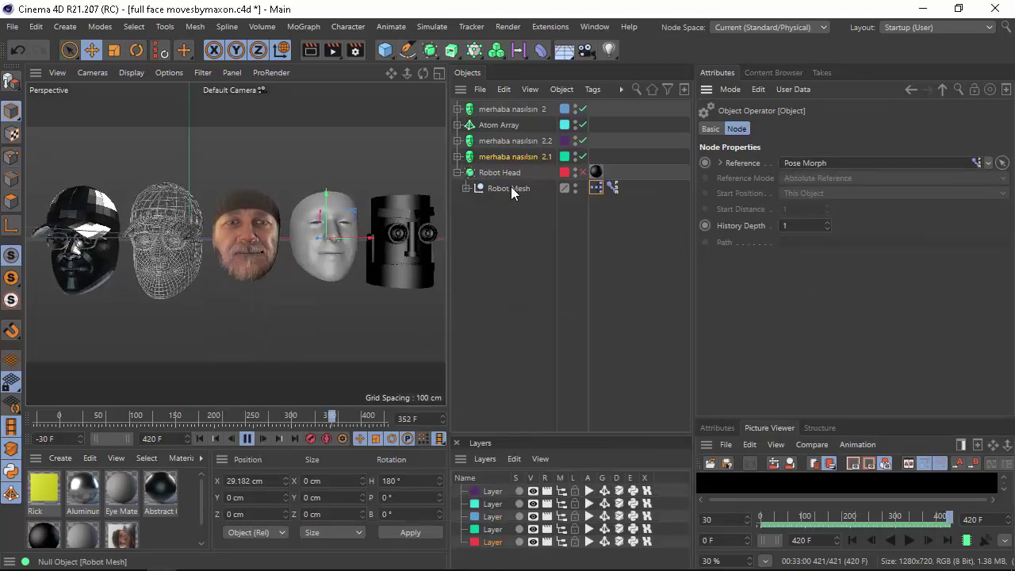
- Expand Robot Mesh to its joints and show the Pose Morph's jaw open and eye brow up sliders
{"action": "left_click", "coordinate": [462, 191]}
{"action": "left_click", "coordinate": [466, 189]}
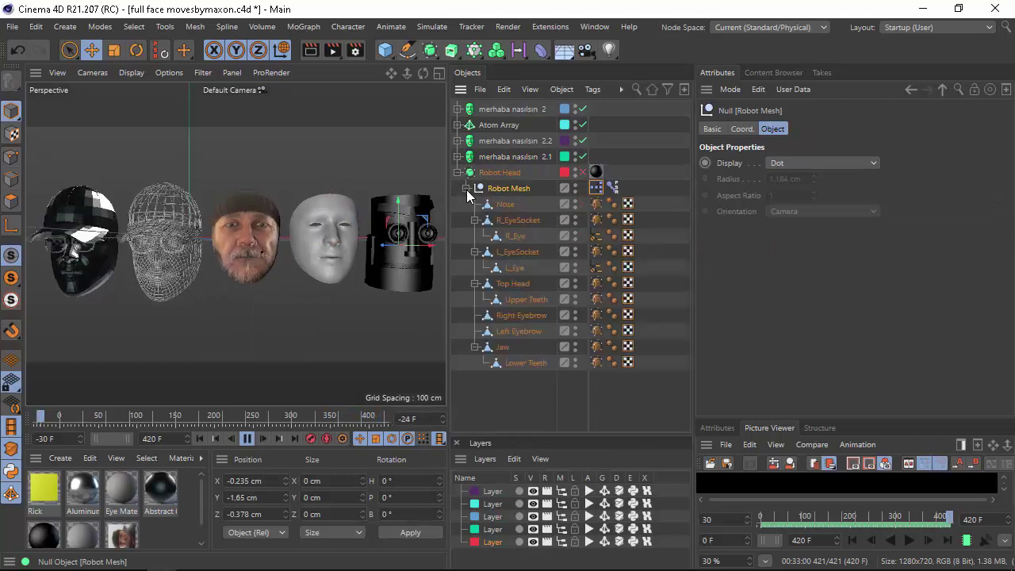
{"action": "left_click", "coordinate": [611, 188]}
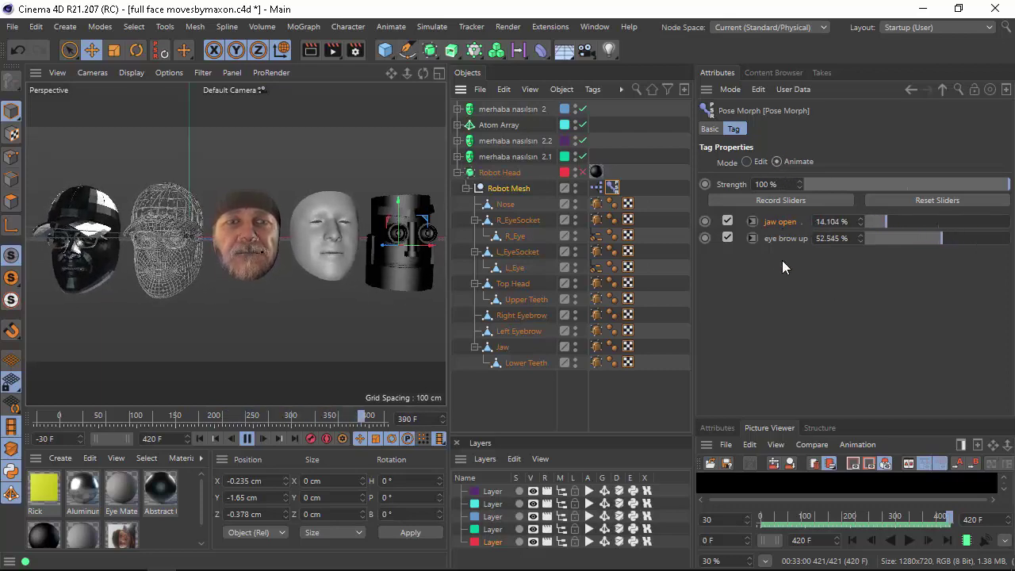
- Check the jaw open and eyebrow Range Mappers in XPresso, ending on the eyebrow's 10–40 % input range
{"action": "double_click", "coordinate": [598, 190]}
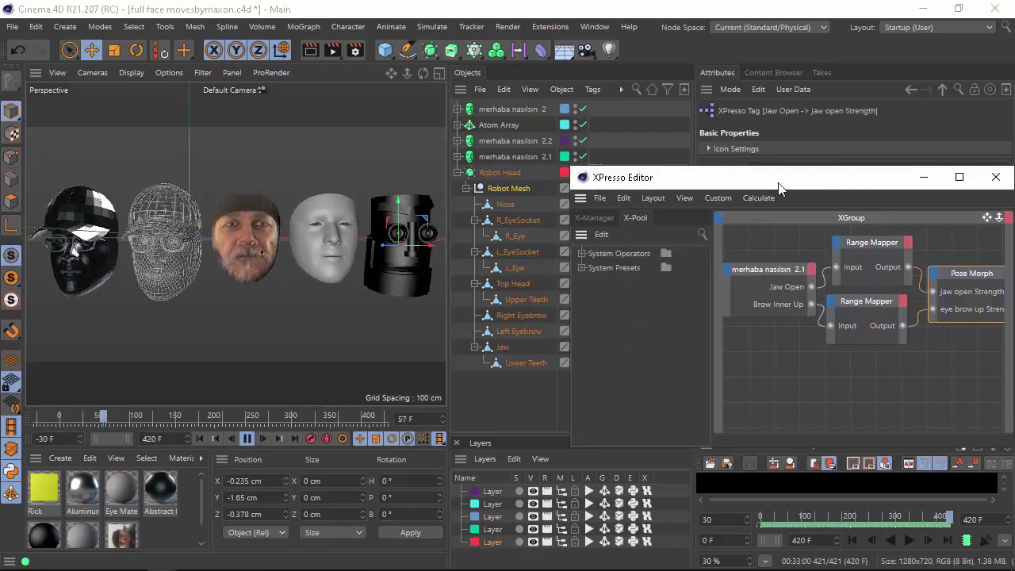
{"action": "left_click_drag", "start_coordinate": [778, 188], "coordinate": [468, 189]}
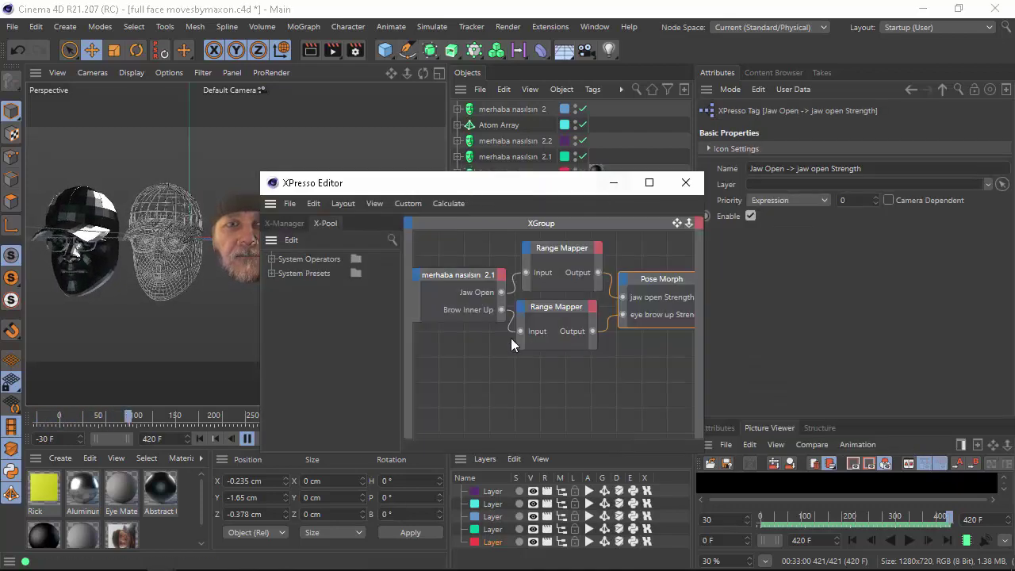
{"action": "left_click", "coordinate": [567, 249]}
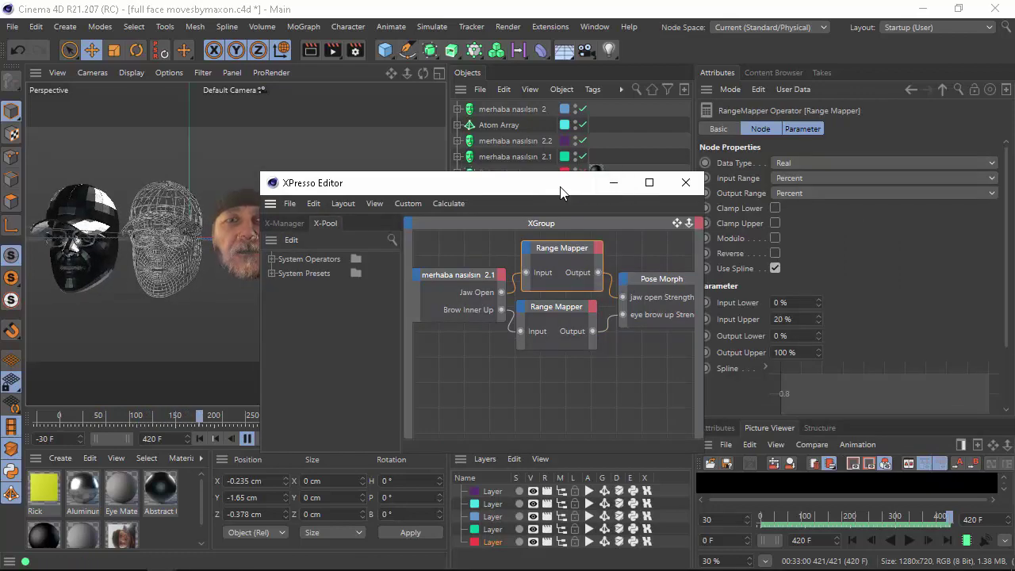
{"action": "left_click_drag", "start_coordinate": [560, 192], "coordinate": [507, 228]}
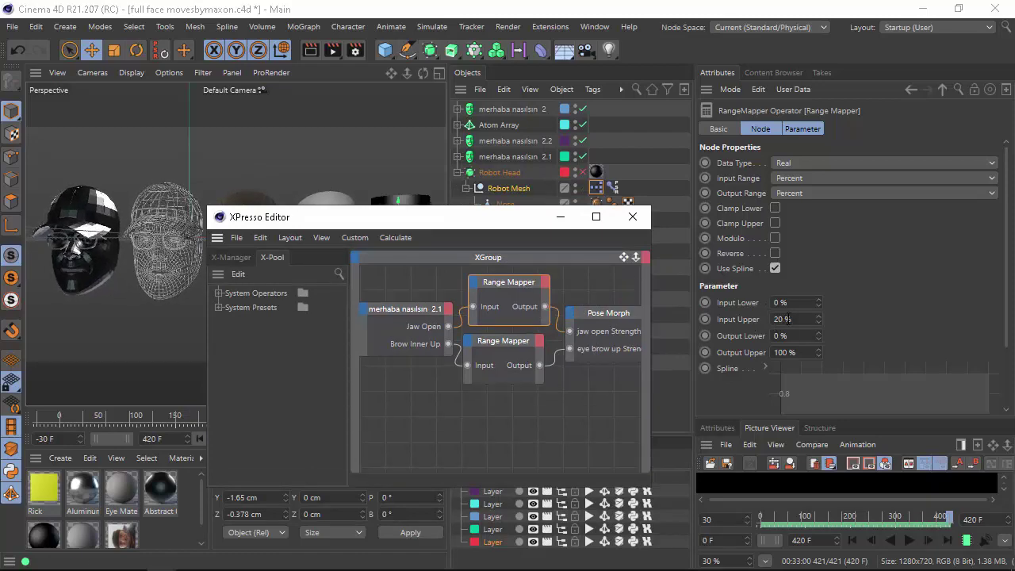
{"action": "left_click_drag", "start_coordinate": [474, 225], "coordinate": [407, 355]}
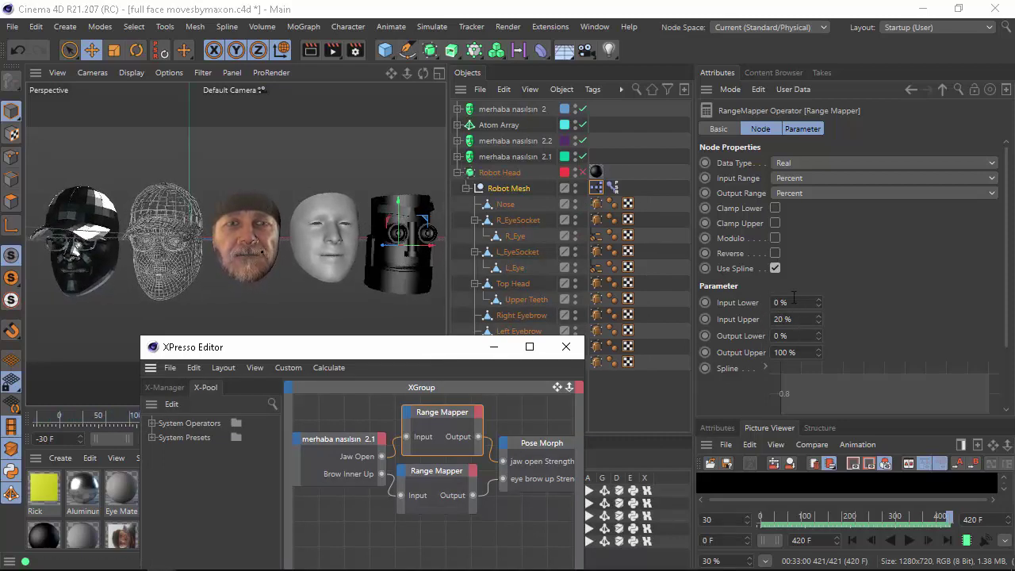
{"action": "left_click", "coordinate": [437, 473]}
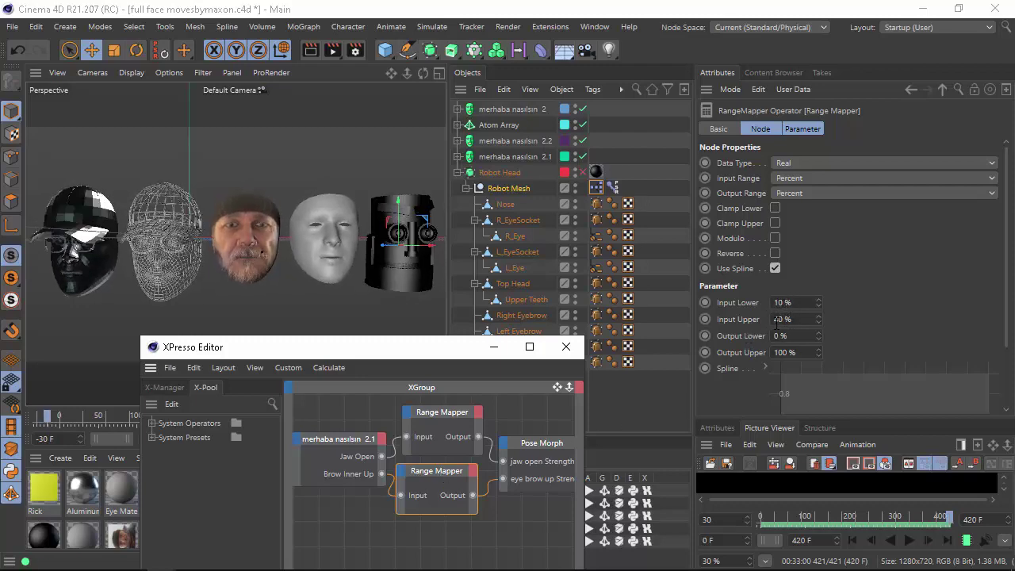
{"action": "left_click", "coordinate": [570, 351]}
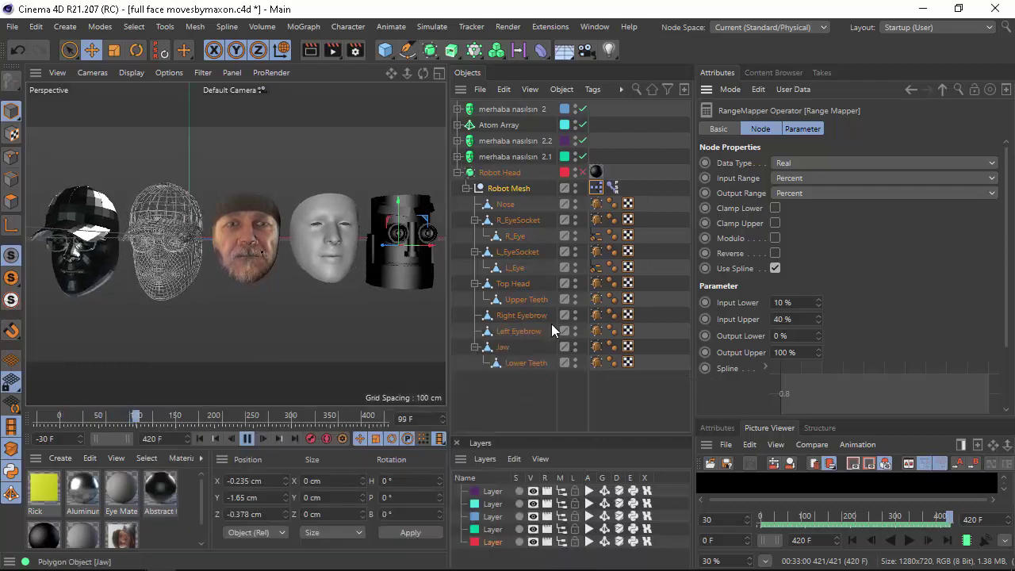
- Collapse Robot Head, then raise the Layers and Picture Viewer dividers to reveal the 1280×720 render
{"action": "left_click", "coordinate": [457, 172]}
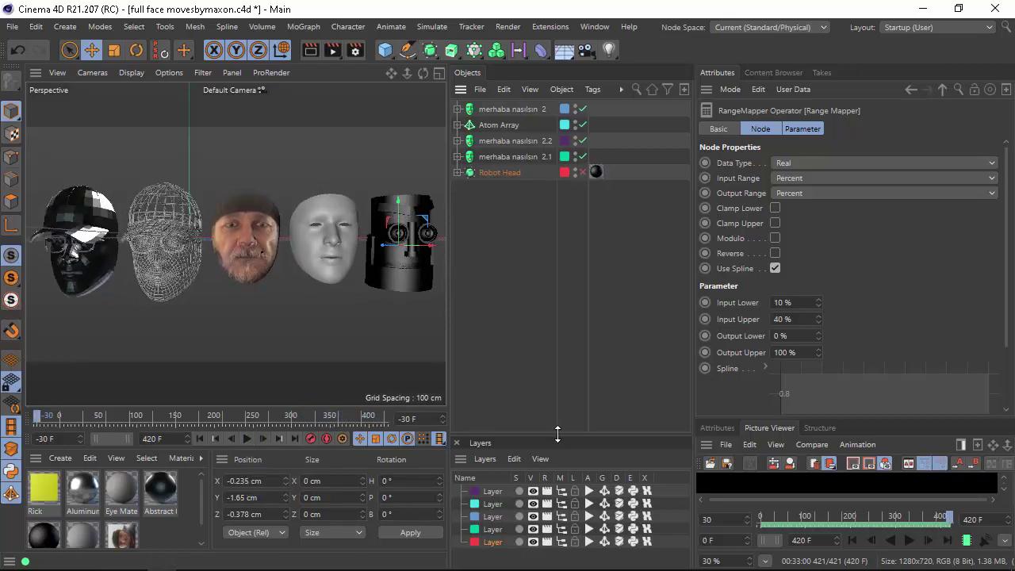
{"action": "mouse_move", "coordinate": [564, 434]}
{"action": "left_mouse_down"}
{"action": "mouse_move", "coordinate": [564, 297]}
{"action": "mouse_move", "coordinate": [581, 182]}
{"action": "left_mouse_up"}
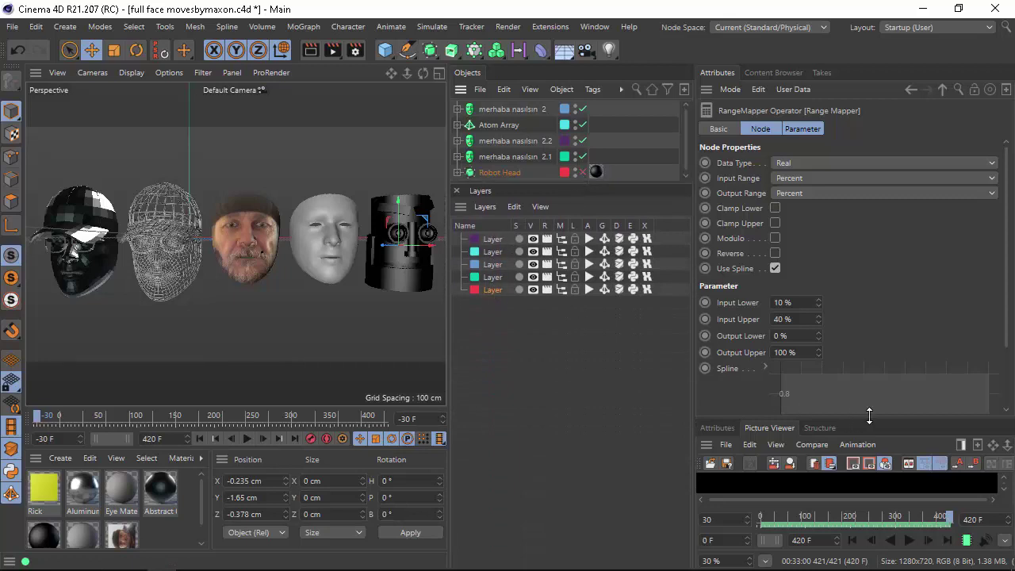
{"action": "left_click_drag", "start_coordinate": [870, 416], "coordinate": [865, 271]}
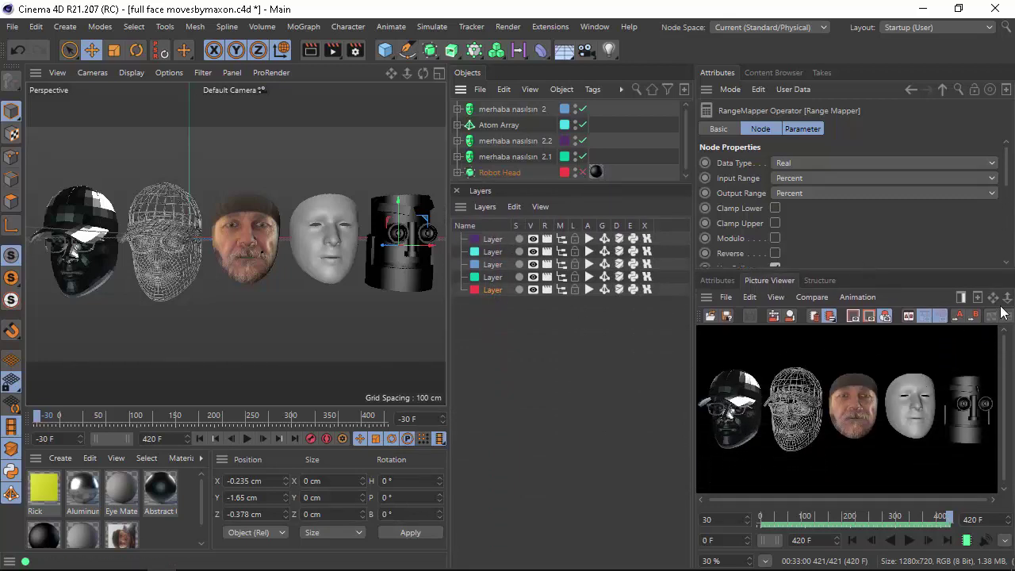
- Play the 421-frame five-head render in a detached, zoomed-in Picture Viewer with the Navigator hidden
{"action": "left_click", "coordinate": [978, 298]}
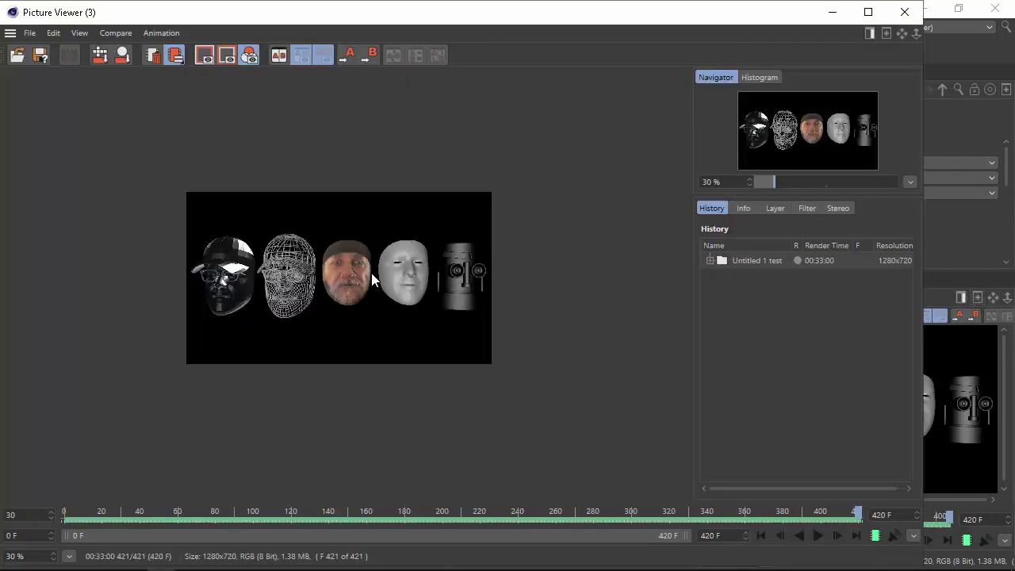
{"action": "scroll", "coordinate": [371, 273], "scroll_direction": "up", "scroll_amount": 2}
{"action": "scroll", "coordinate": [377, 271], "scroll_direction": "up", "scroll_amount": 1}
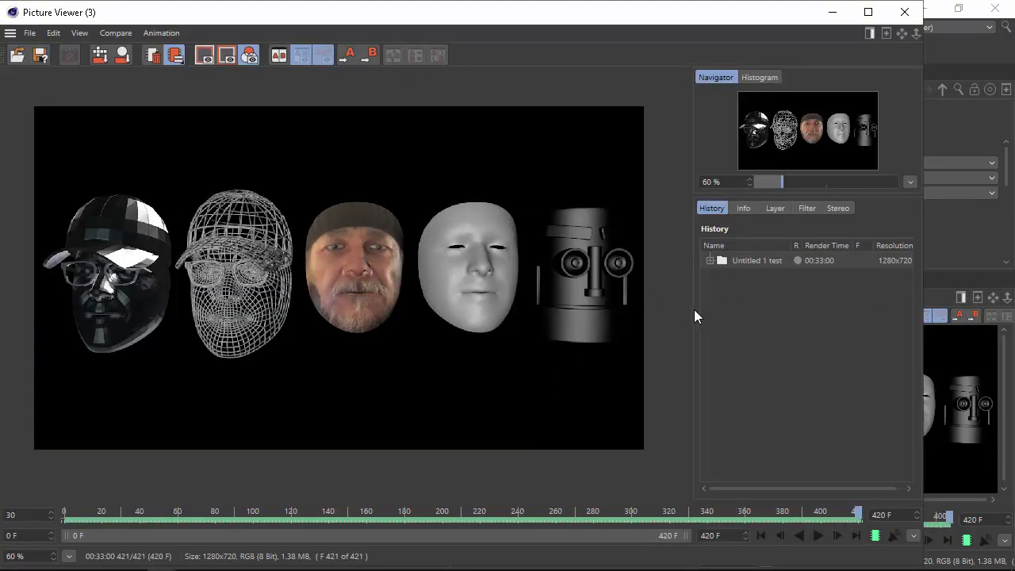
{"action": "left_click_drag", "start_coordinate": [694, 316], "coordinate": [907, 336]}
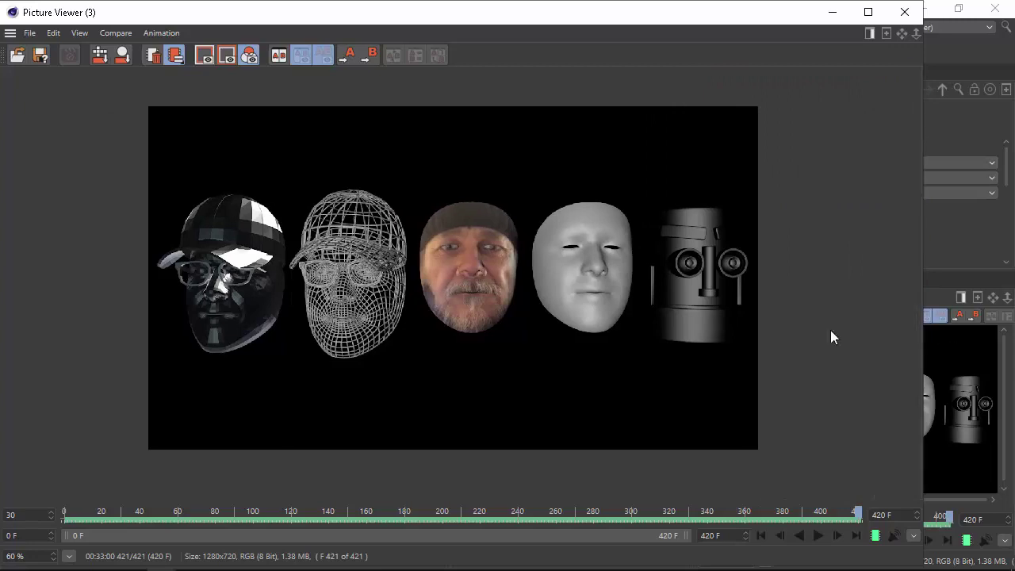
{"action": "scroll", "coordinate": [455, 268], "scroll_direction": "up", "scroll_amount": 2}
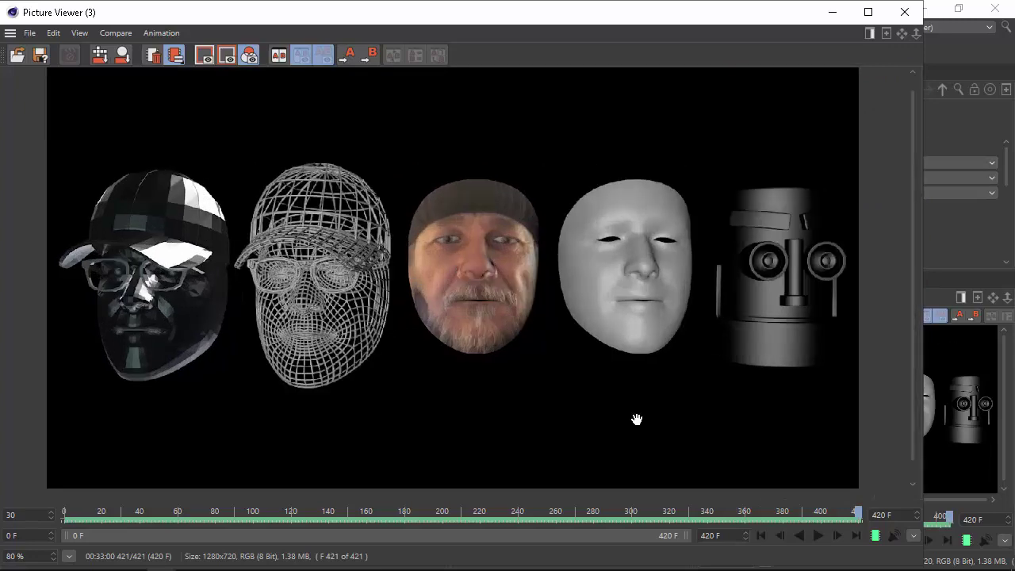
{"action": "left_click", "coordinate": [820, 539]}
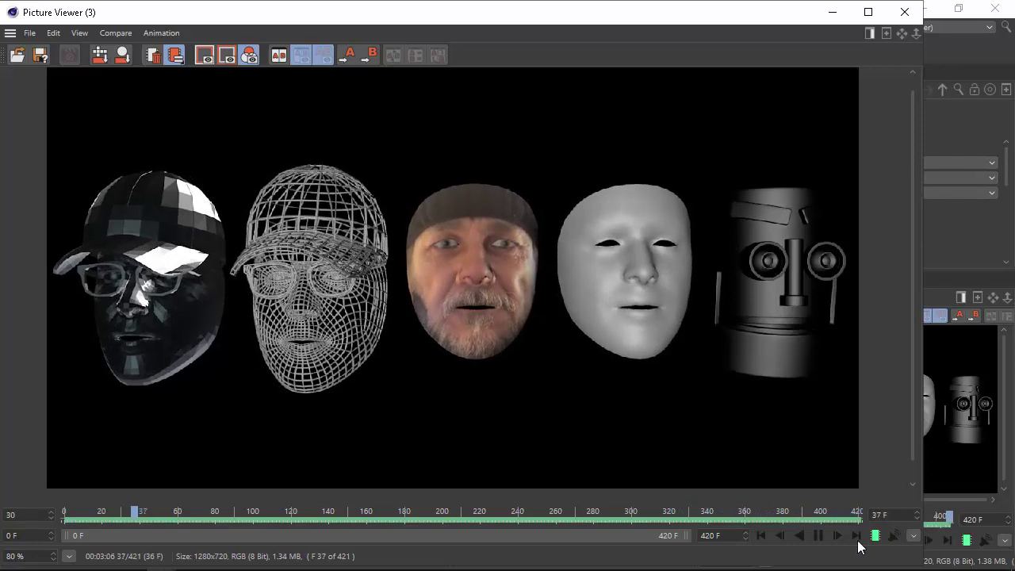
- Close the detached Picture Viewer window, leaving the five-head render docked in the main layout
{"action": "left_click", "coordinate": [904, 12]}
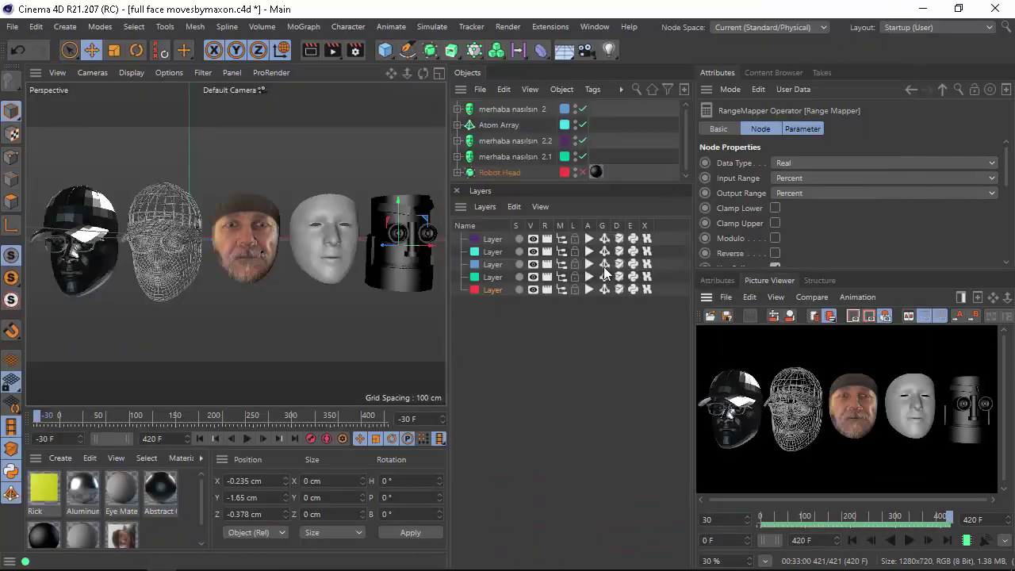